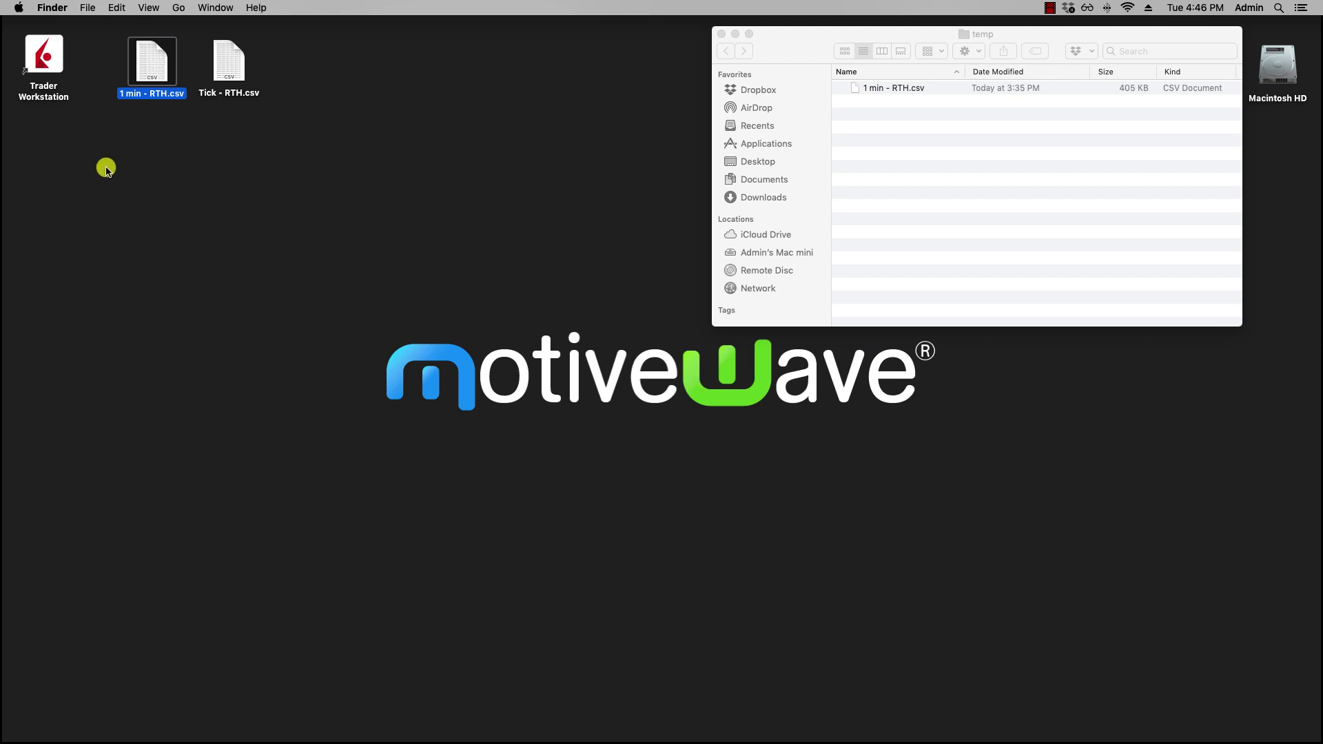
Open 1 min - RTH.csv in TextEdit and enlarge its window to show more rows
right_click(157, 93)
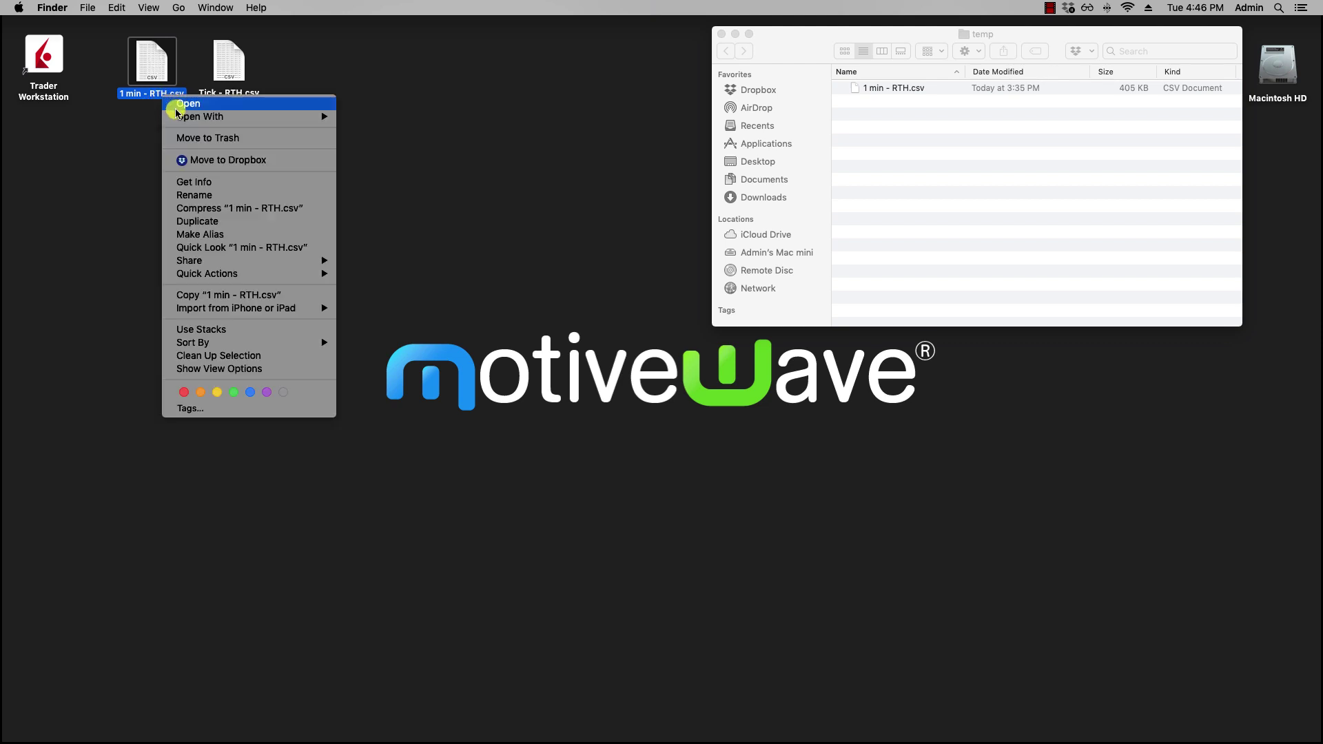
mouse_move(219, 119)
left_click(383, 198)
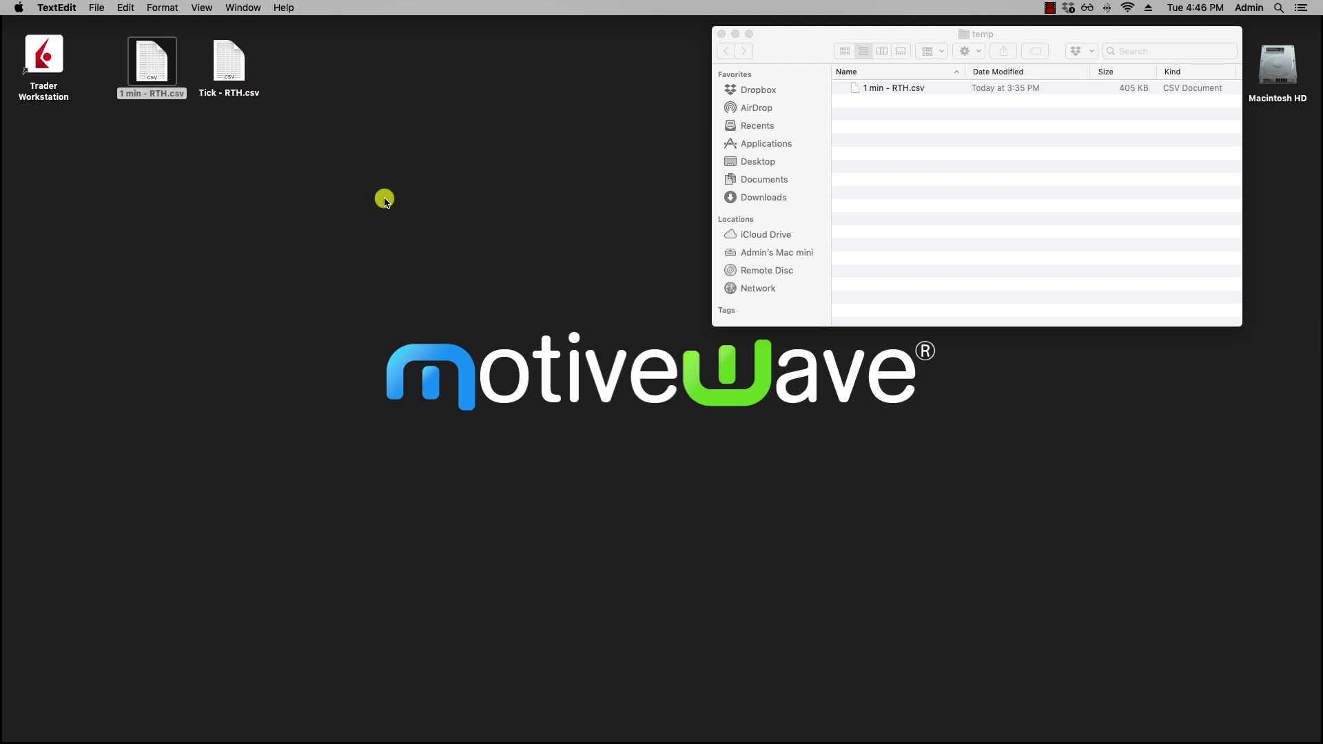
left_click_drag(596, 345, 756, 573)
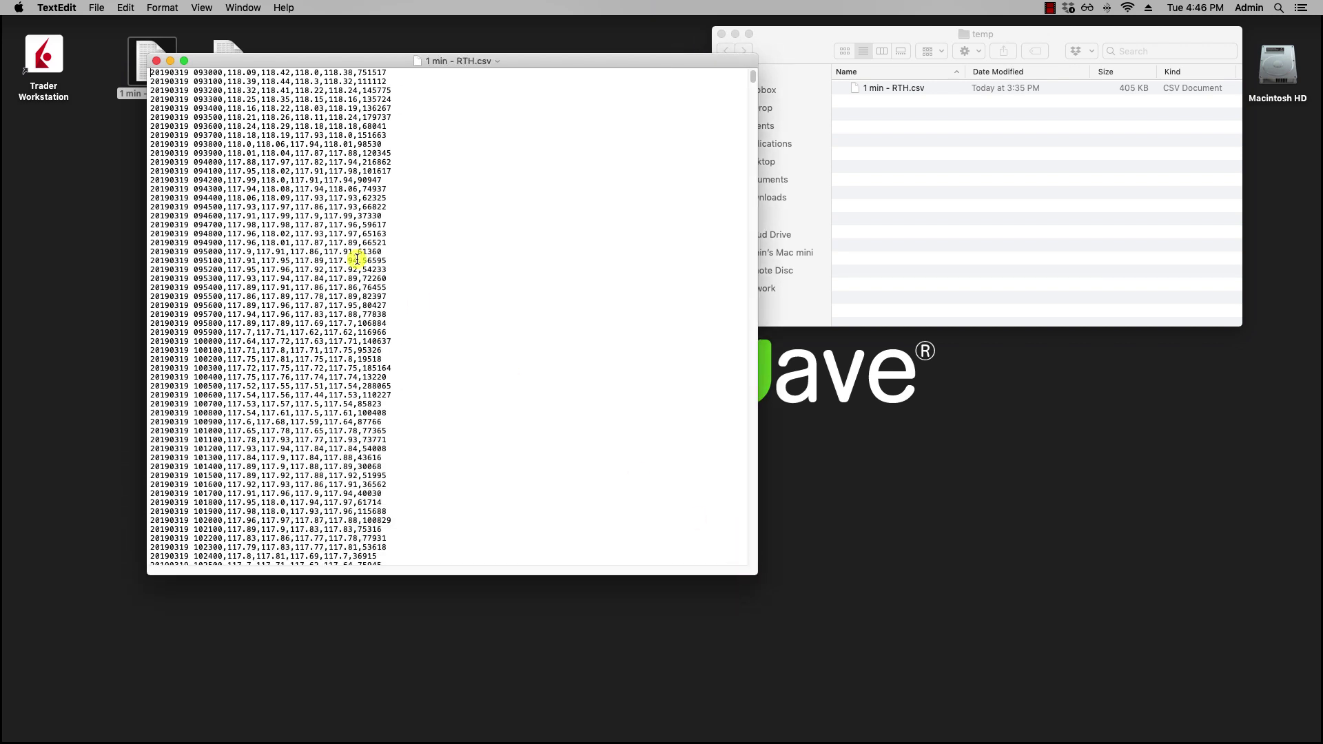
Scroll to the end of the file and select the last data row, dated 20190415
triple_click(207, 78)
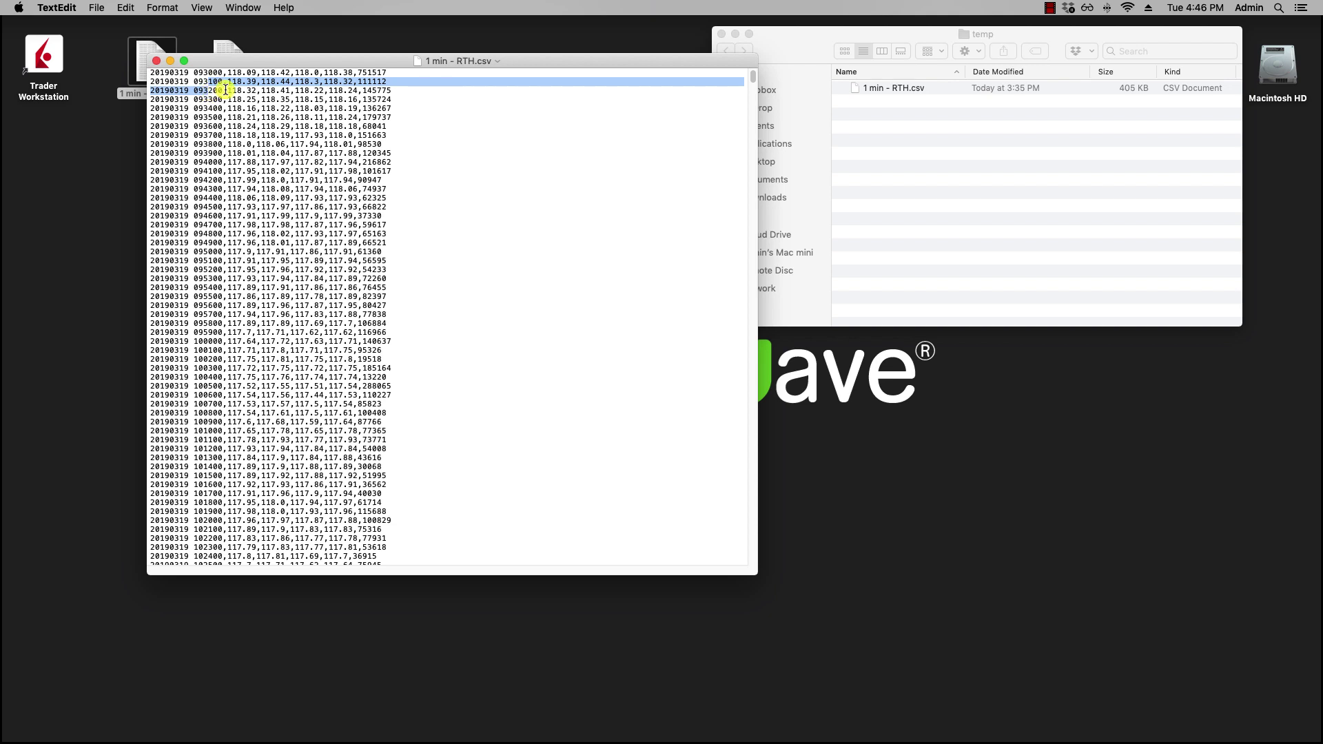
left_click(233, 90)
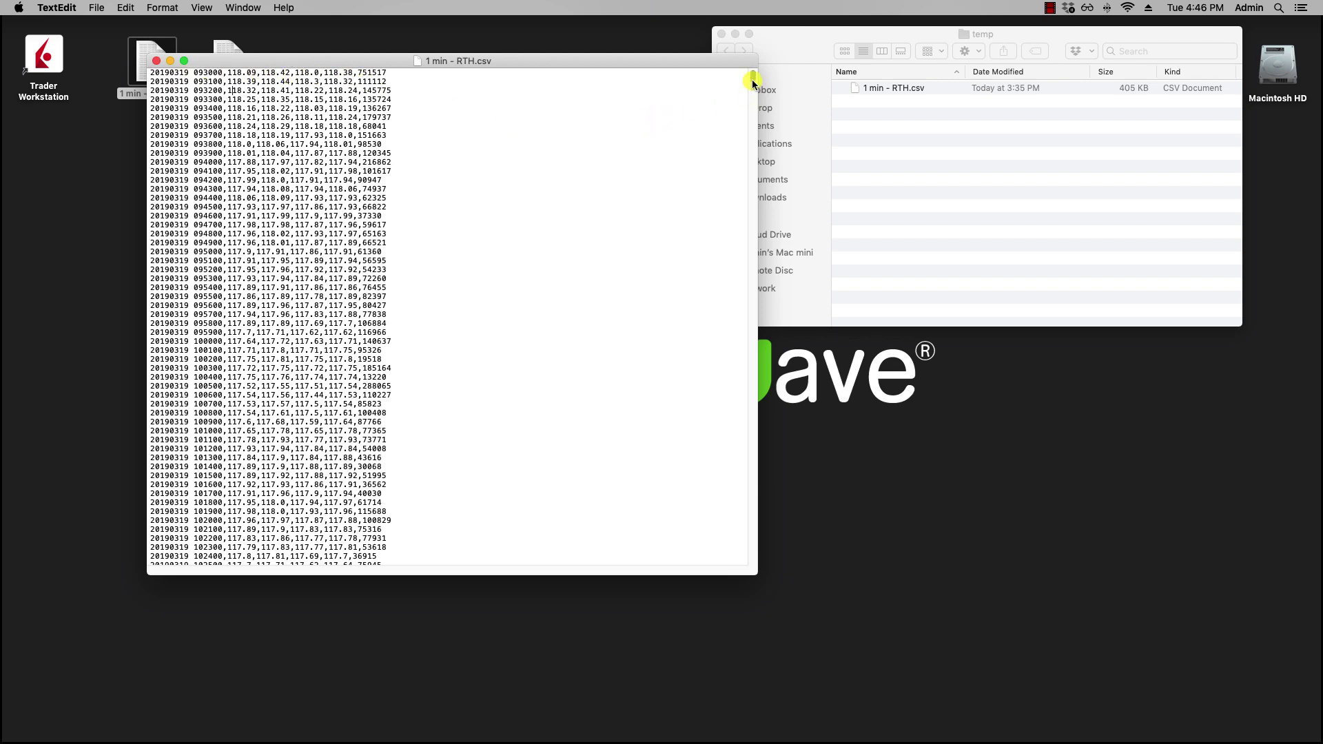
left_click_drag(752, 80, 762, 567)
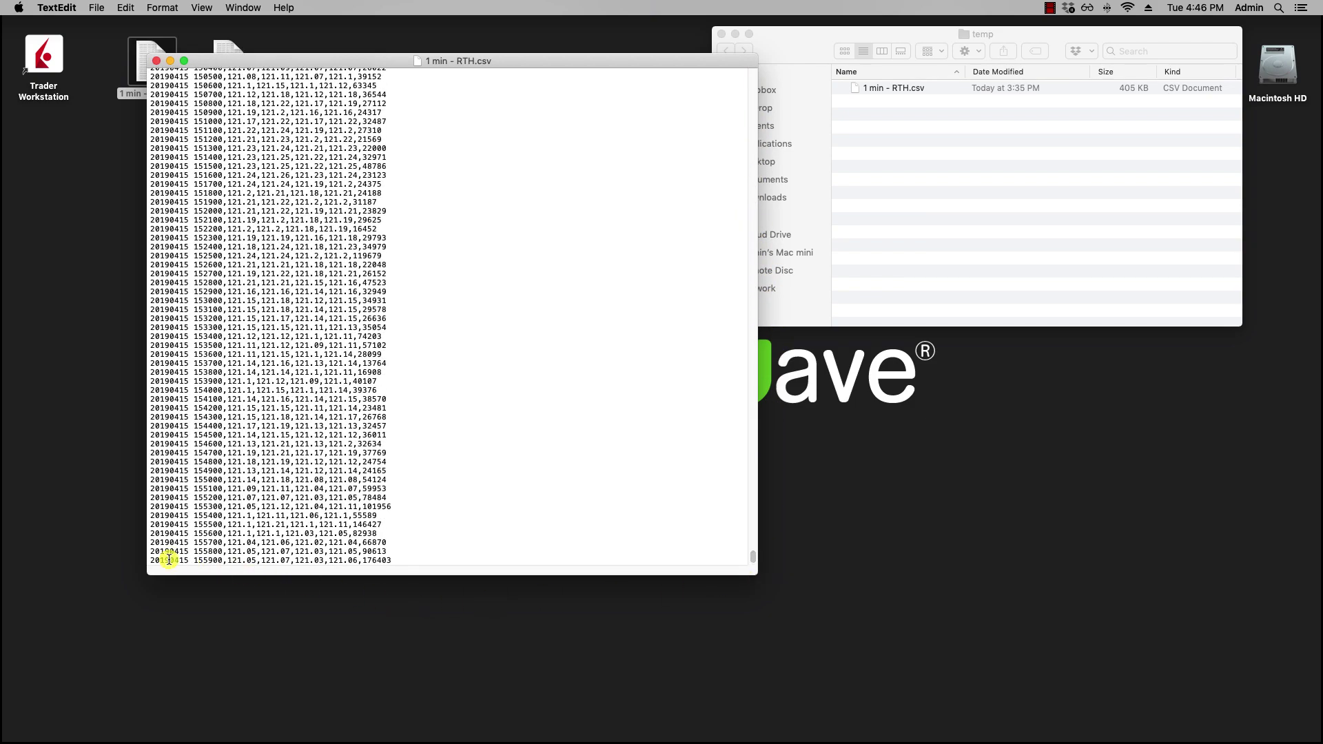
left_click_drag(147, 559, 394, 559)
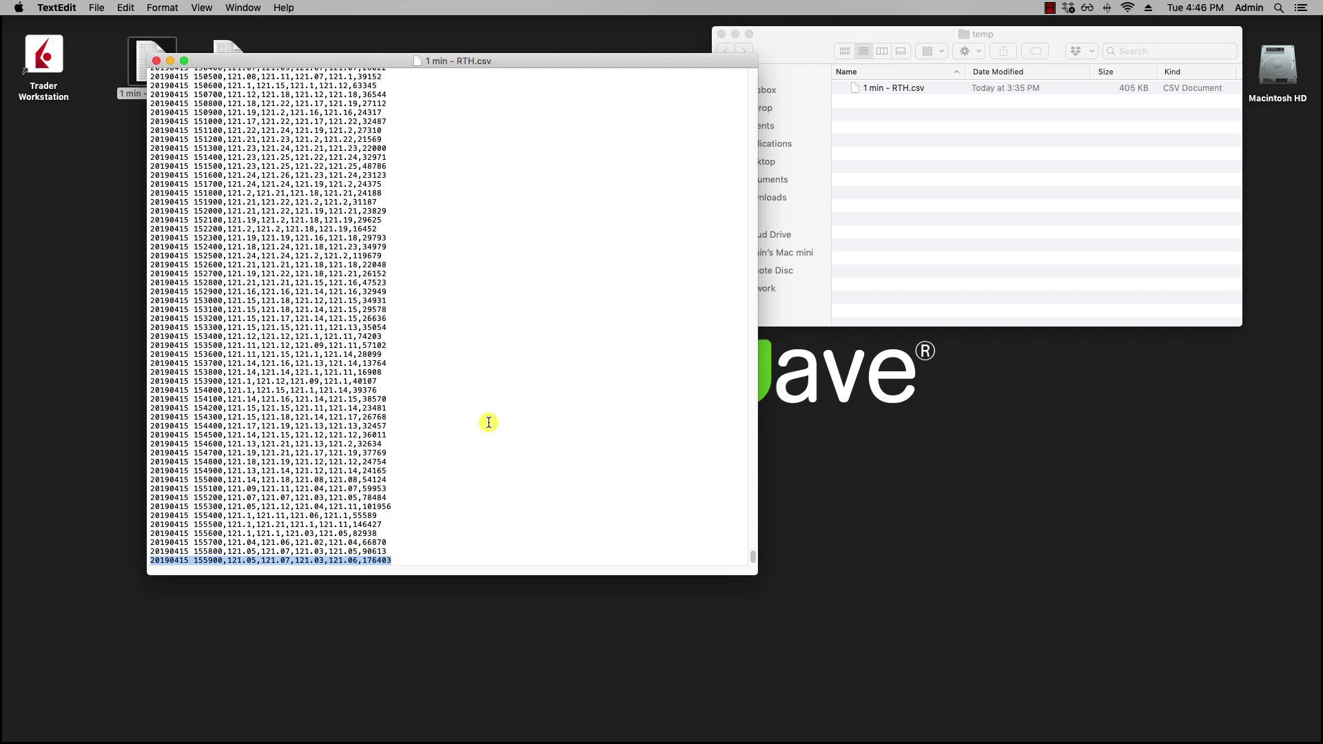
Bring MotiveWave forward and compress the MSFT 1 min chart's time axis to show through Apr-16
mouse_move(441, 738)
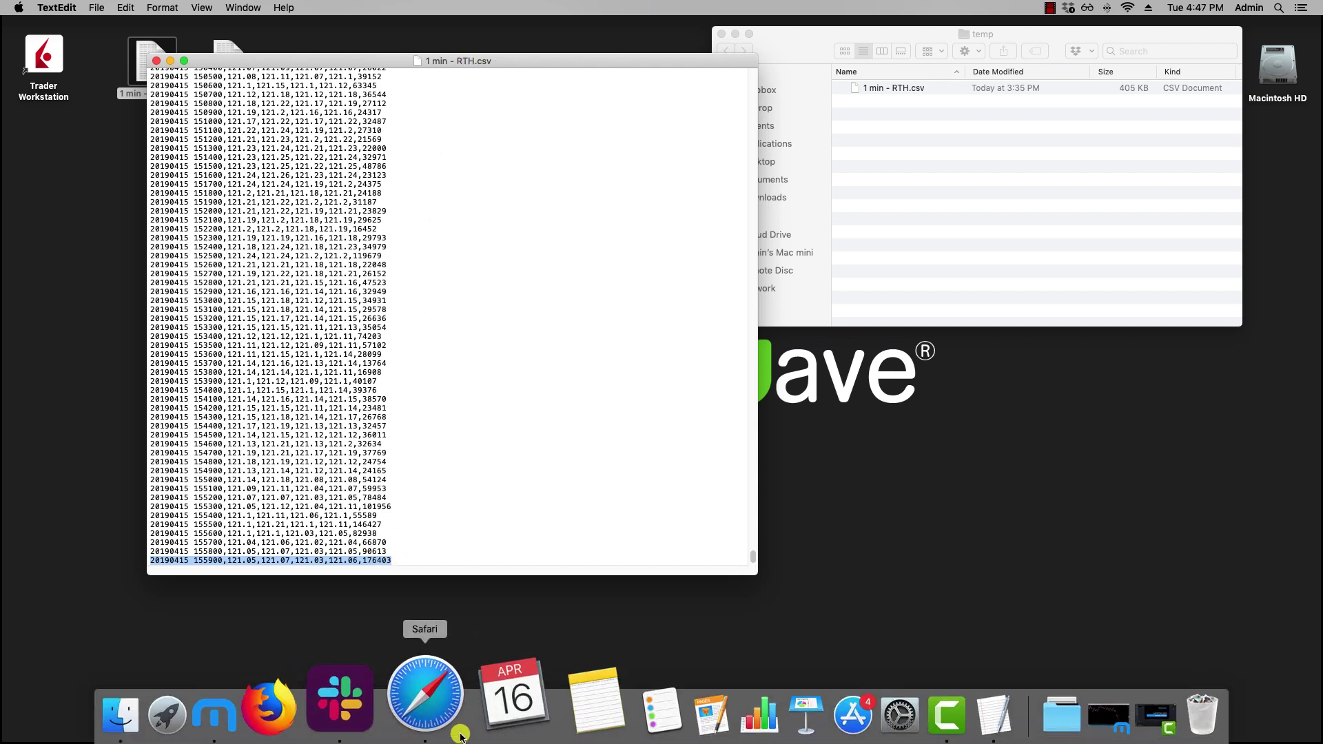
left_click(286, 706)
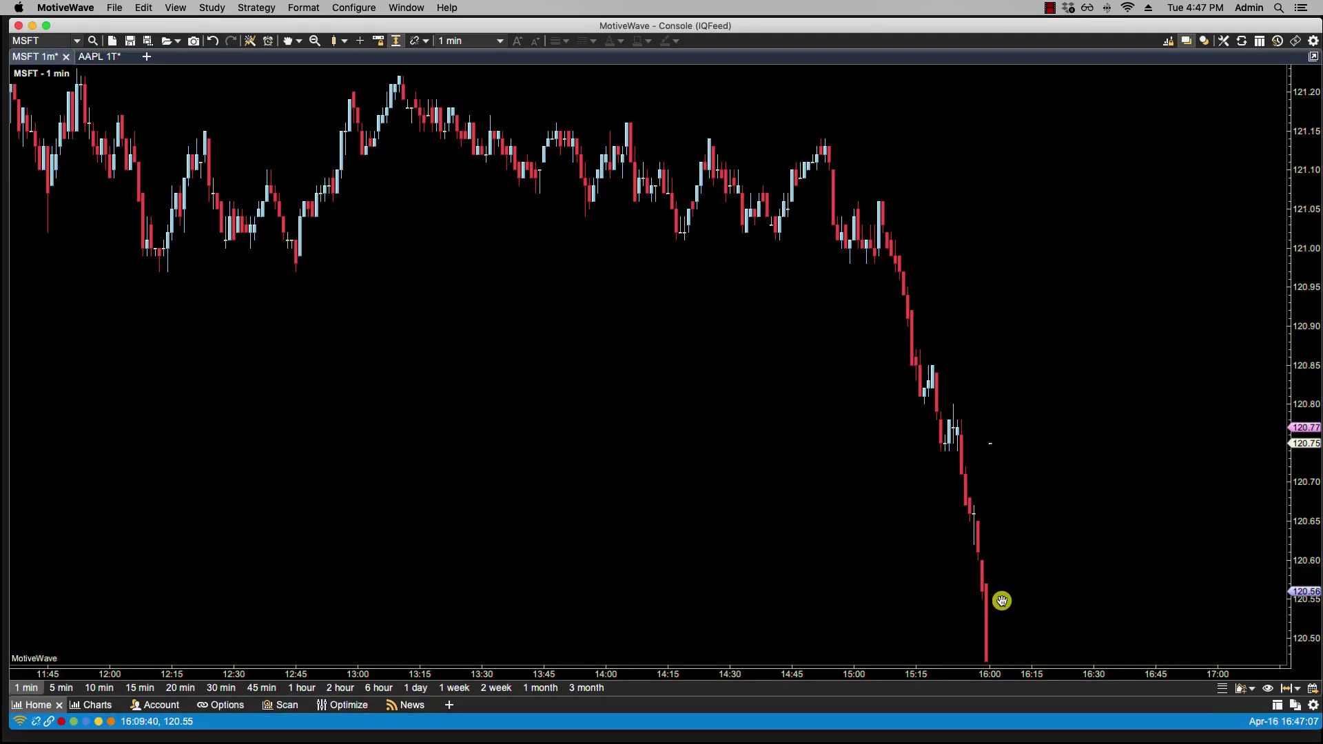
mouse_move(985, 605)
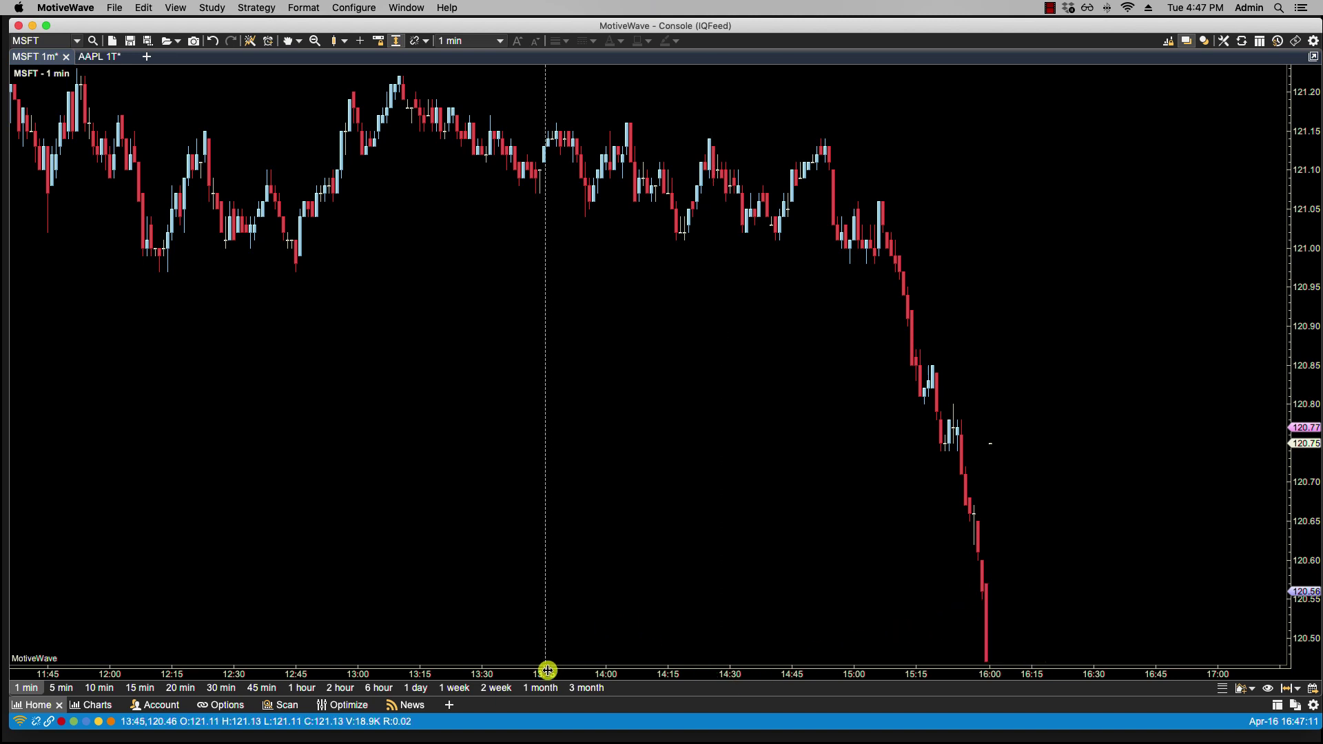
left_click_drag(554, 676, 567, 675)
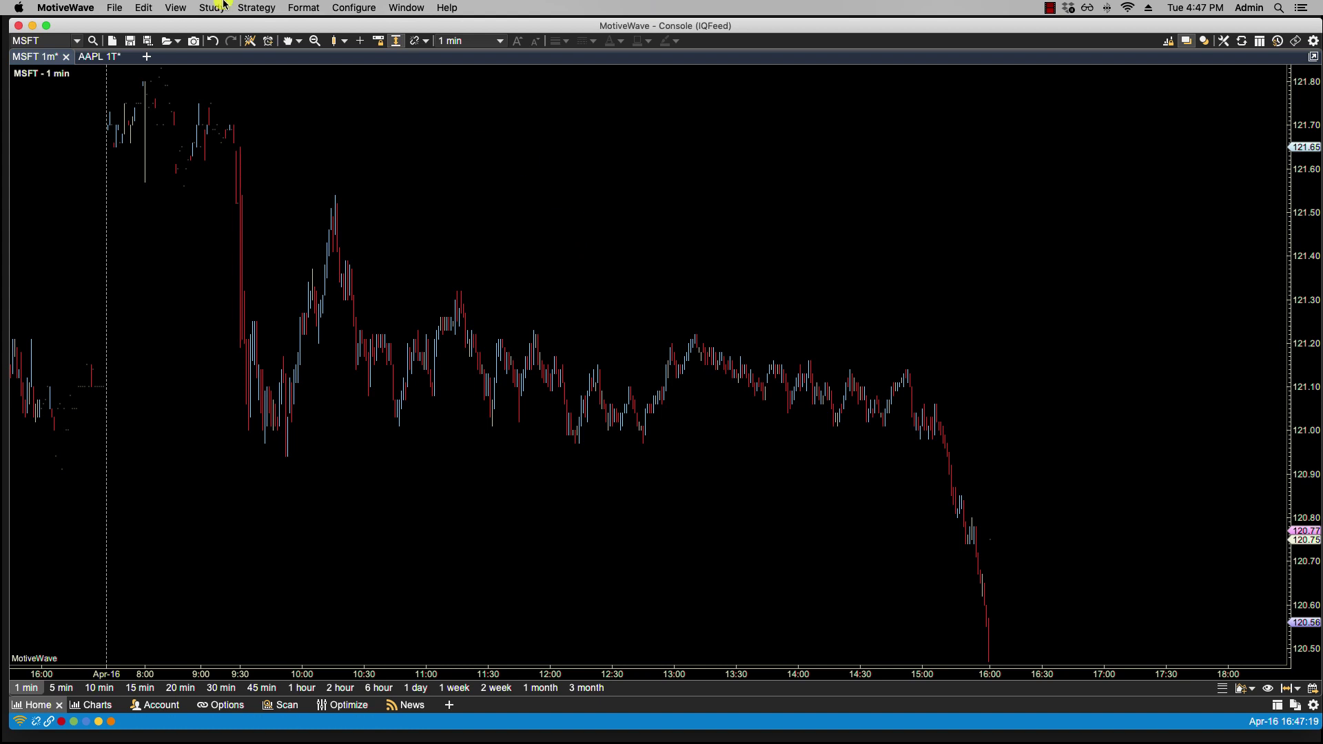
Start File > Chart > Import Data and add the desktop CSV/ASCII file 1 min - RTH.csv
left_click(113, 8)
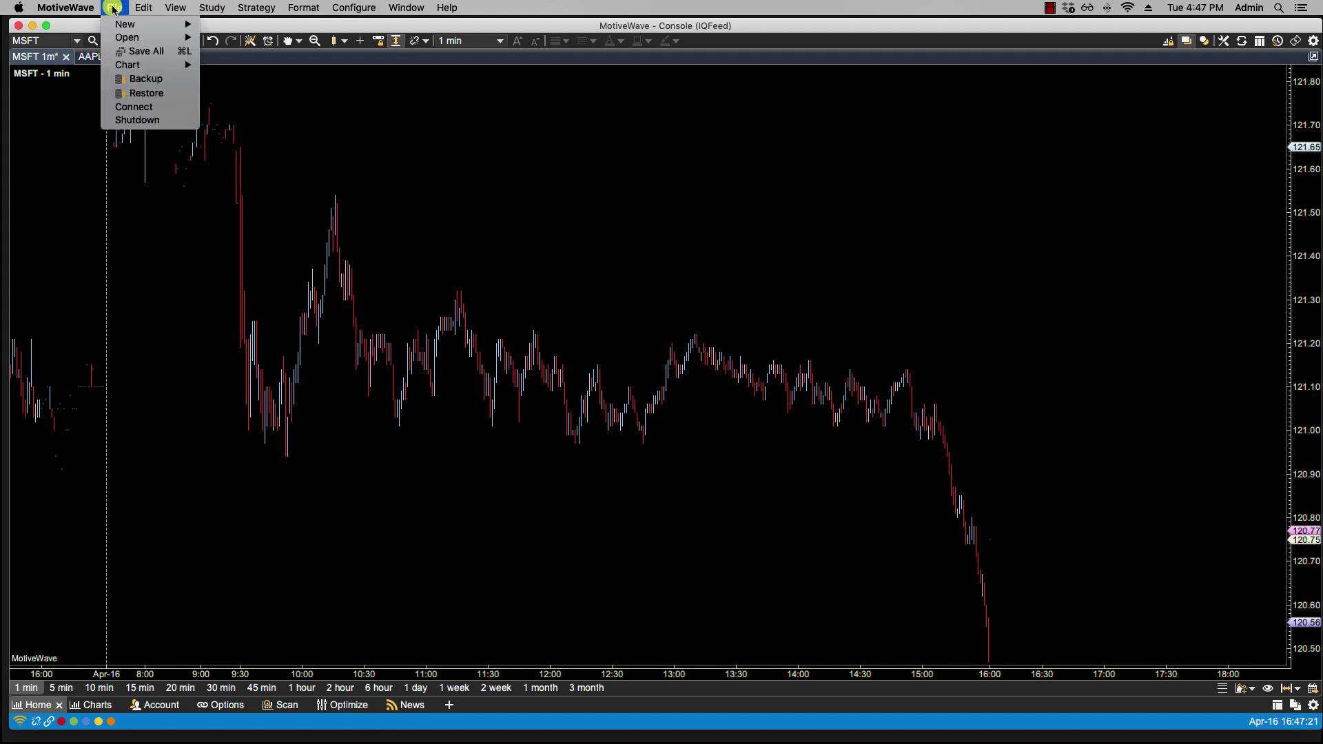
mouse_move(131, 65)
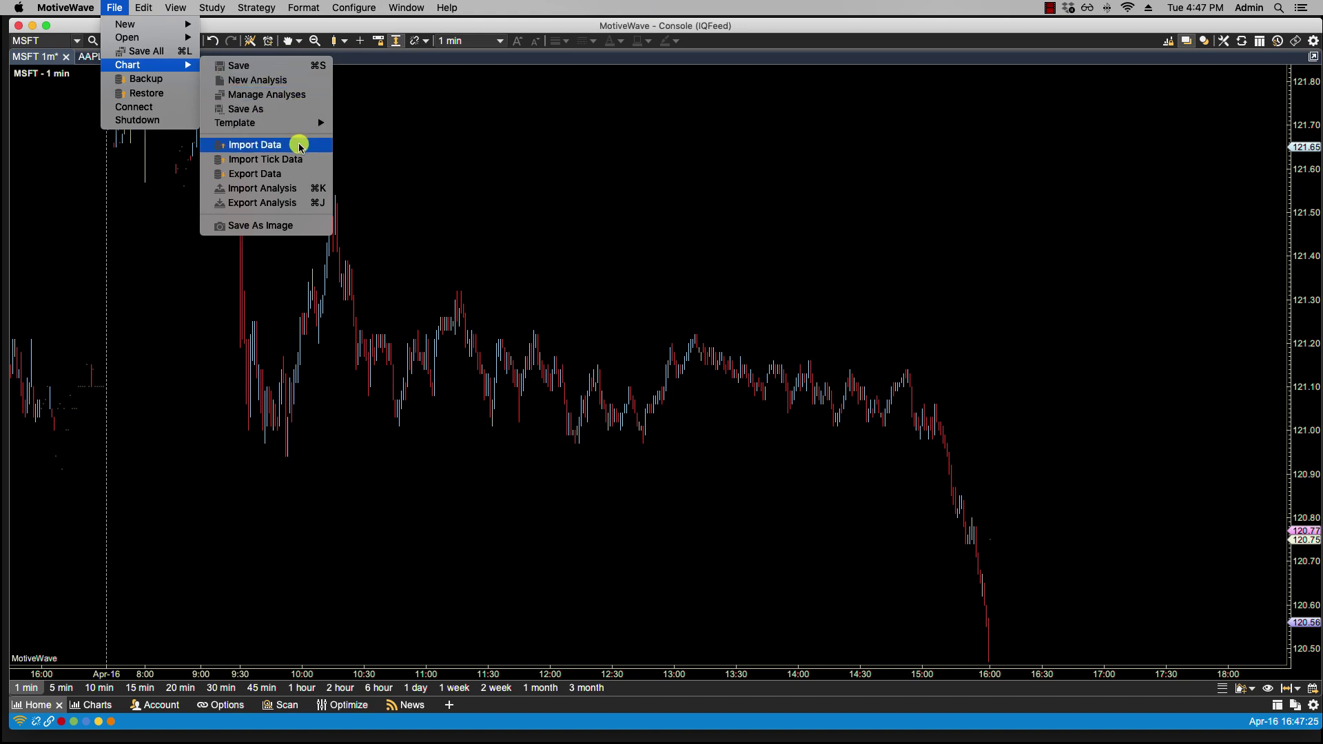
left_click(299, 142)
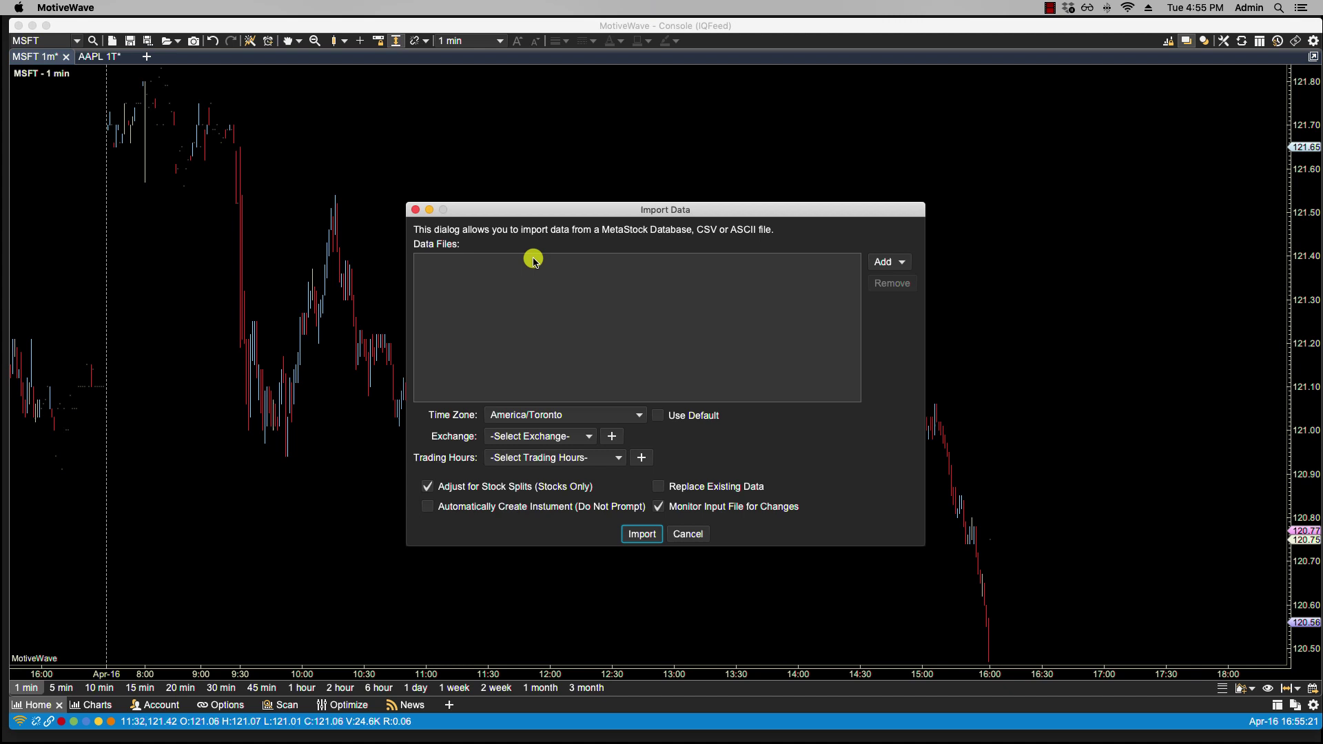
left_click(902, 266)
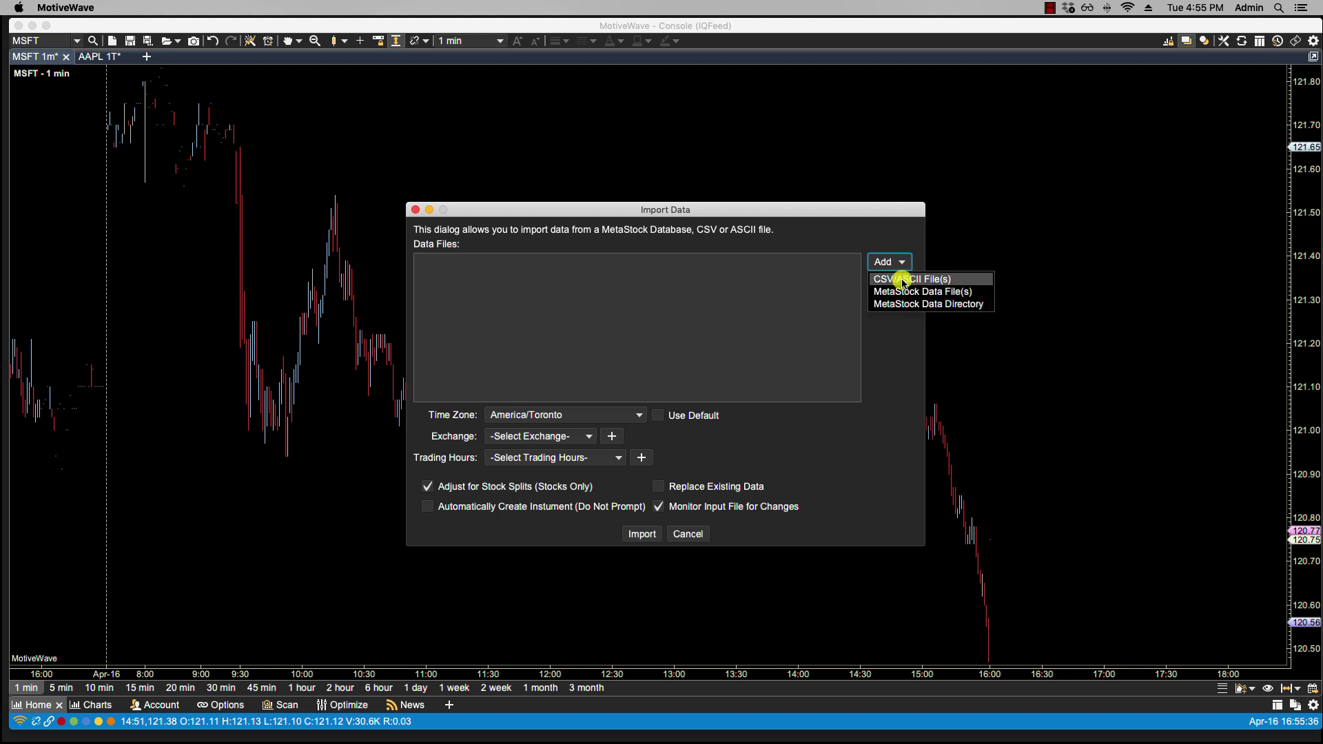
left_click(903, 279)
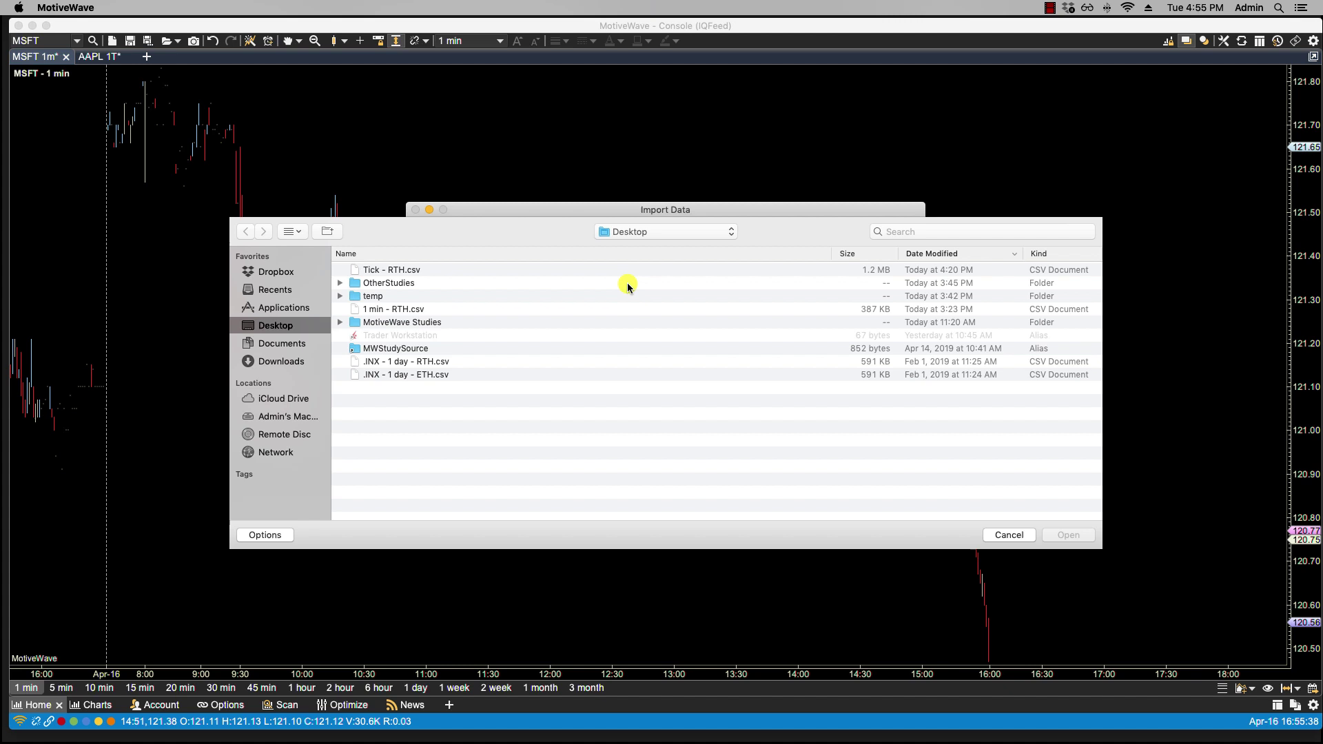
left_click(397, 310)
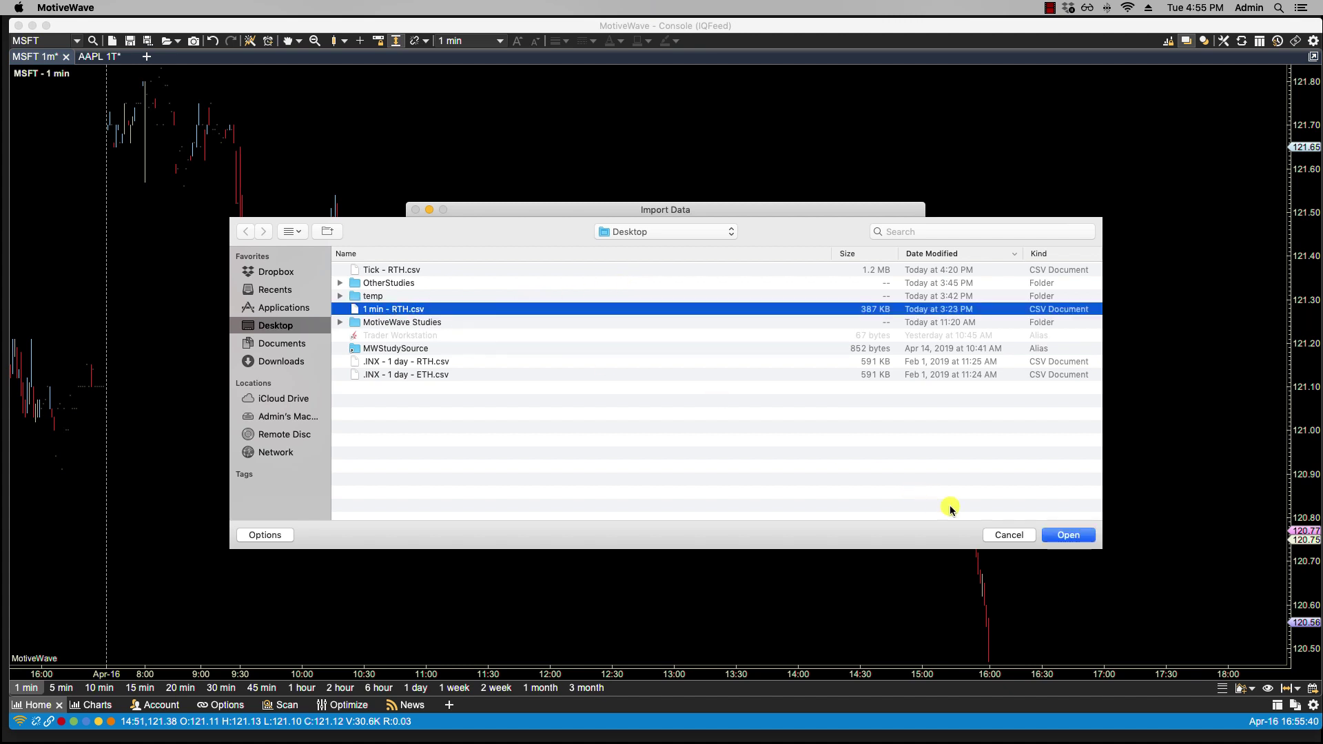
left_click(1056, 535)
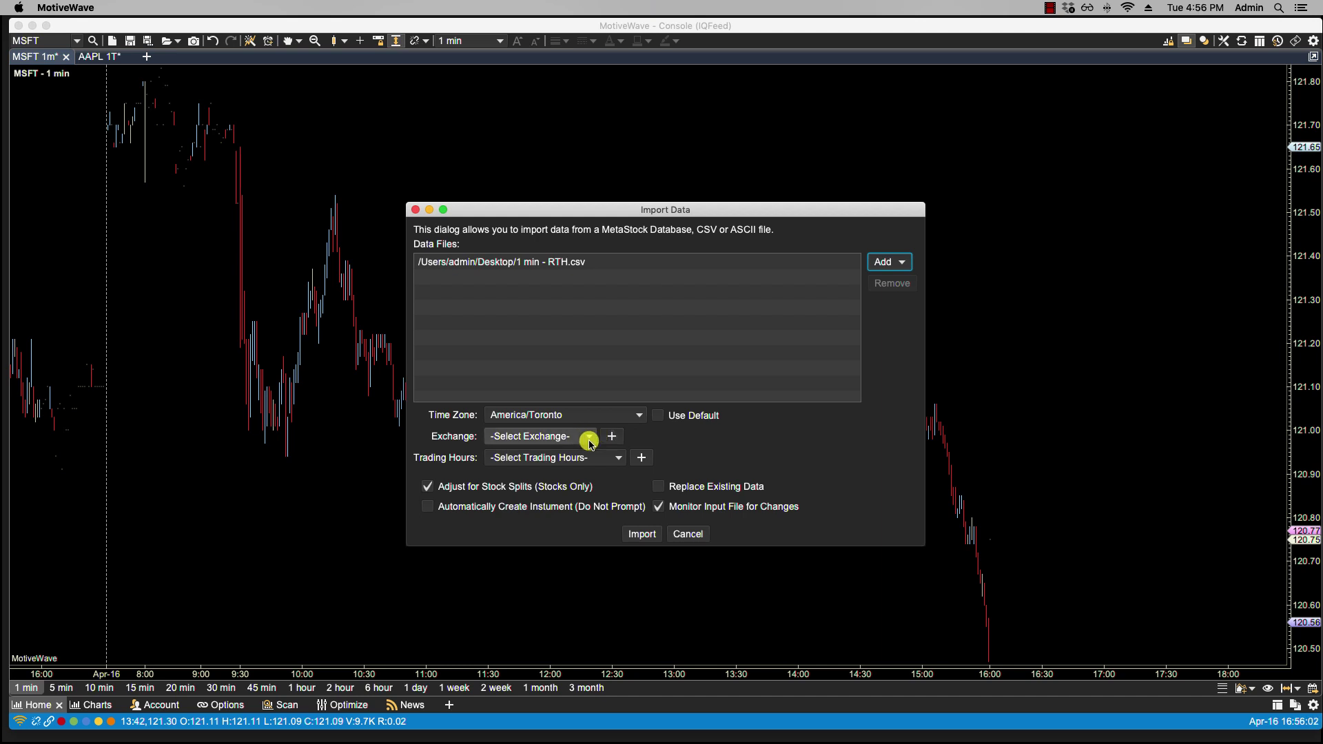
Set the import's Exchange to NASDAQ and its Trading Hours to Nasdaq
left_click(588, 437)
left_click_drag(593, 454, 592, 538)
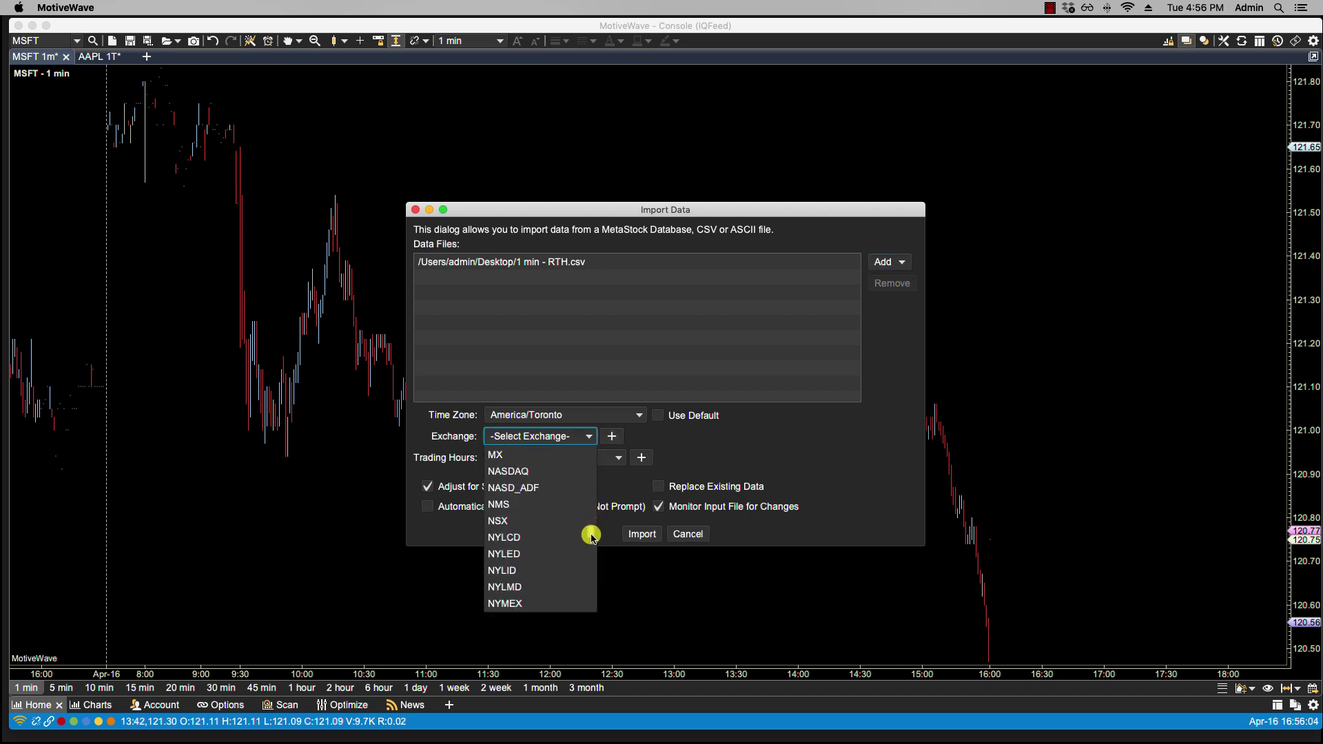
left_click(518, 470)
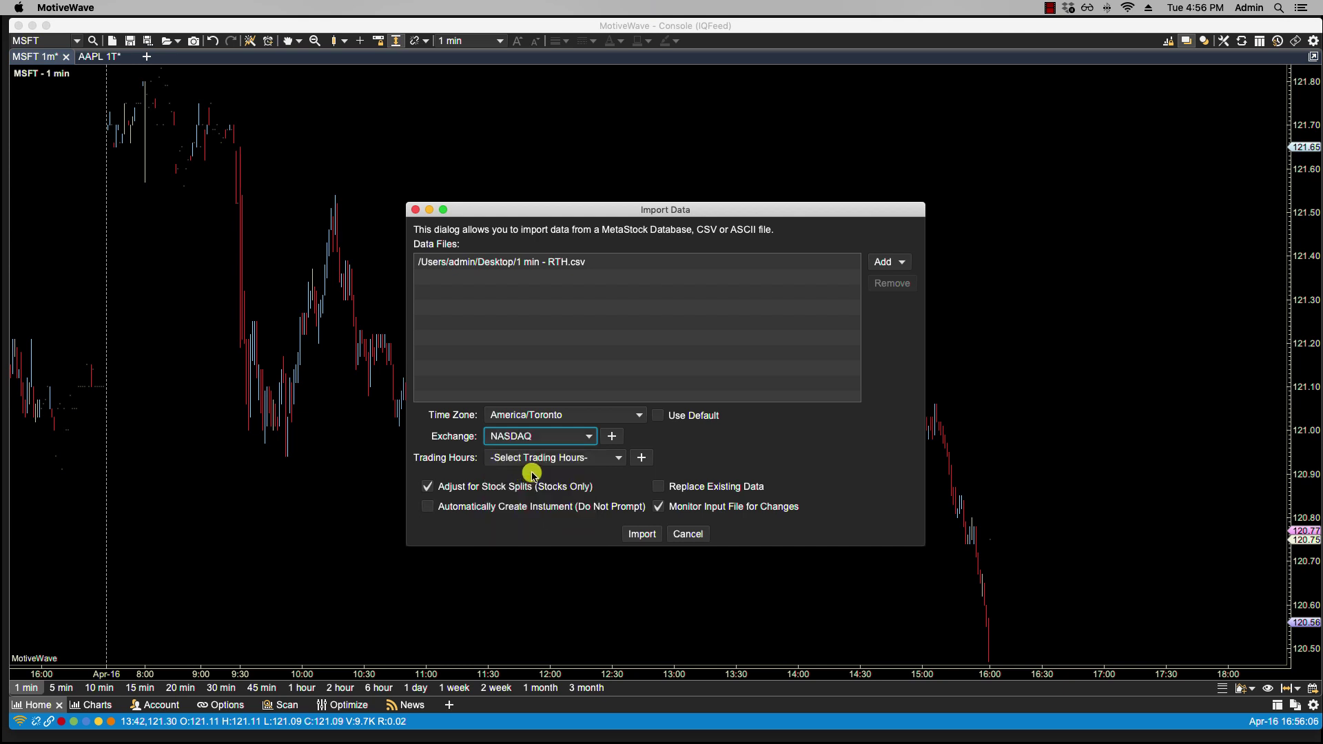
left_click(618, 466)
left_click_drag(618, 475, 618, 590)
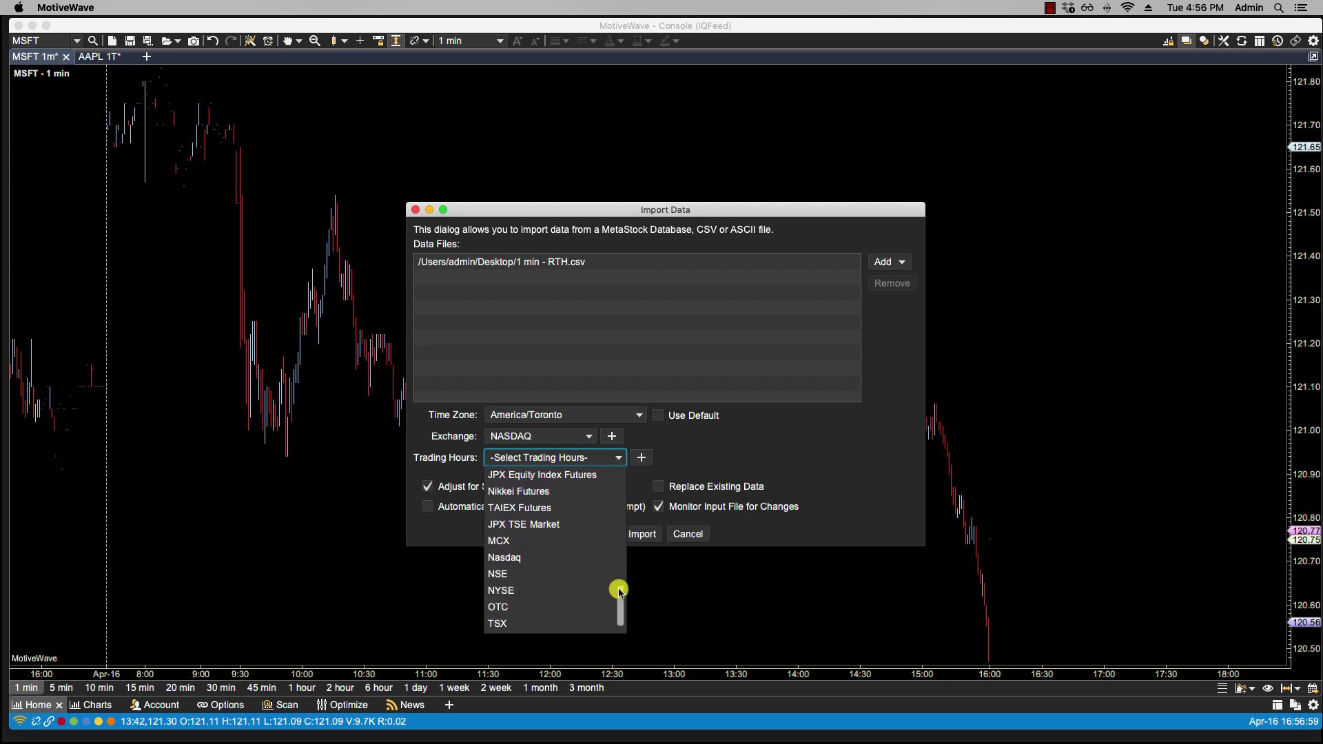
left_click(523, 561)
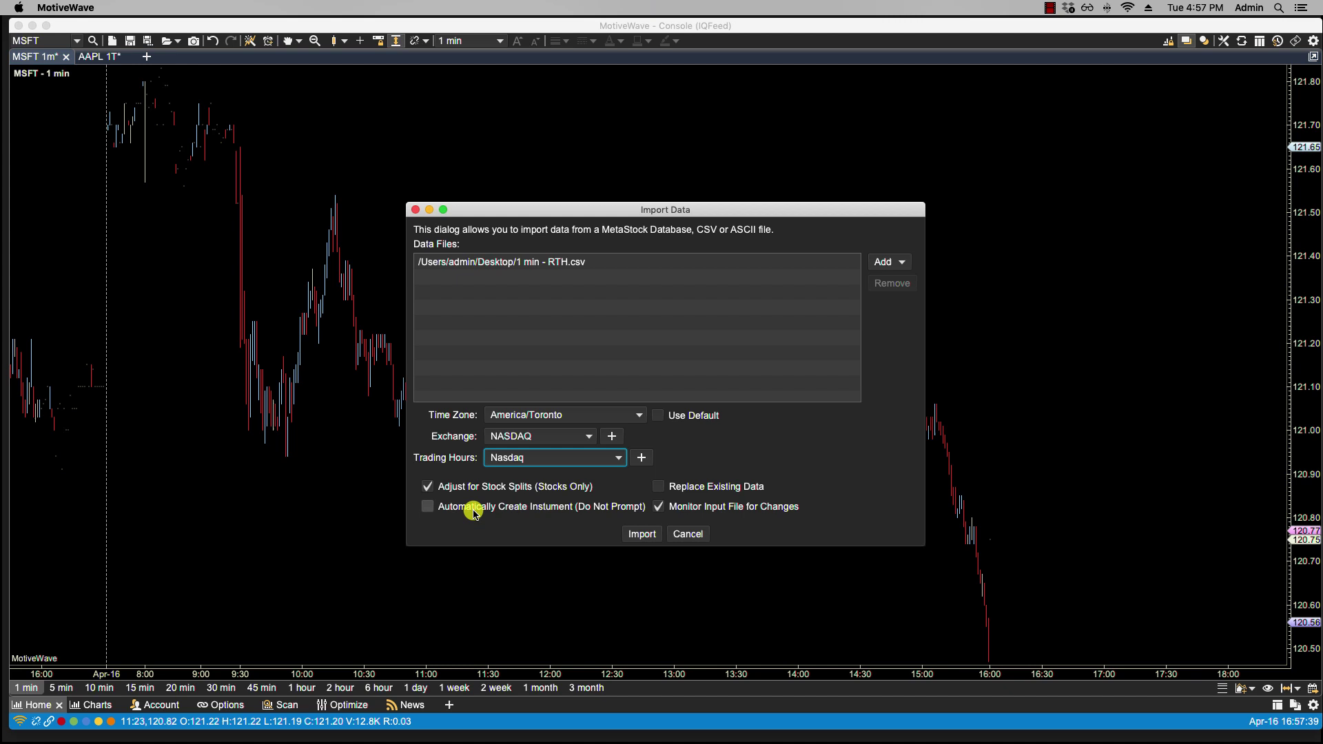
Enable Replace Existing Data and run the import of 1 min - RTH.csv
left_click(659, 488)
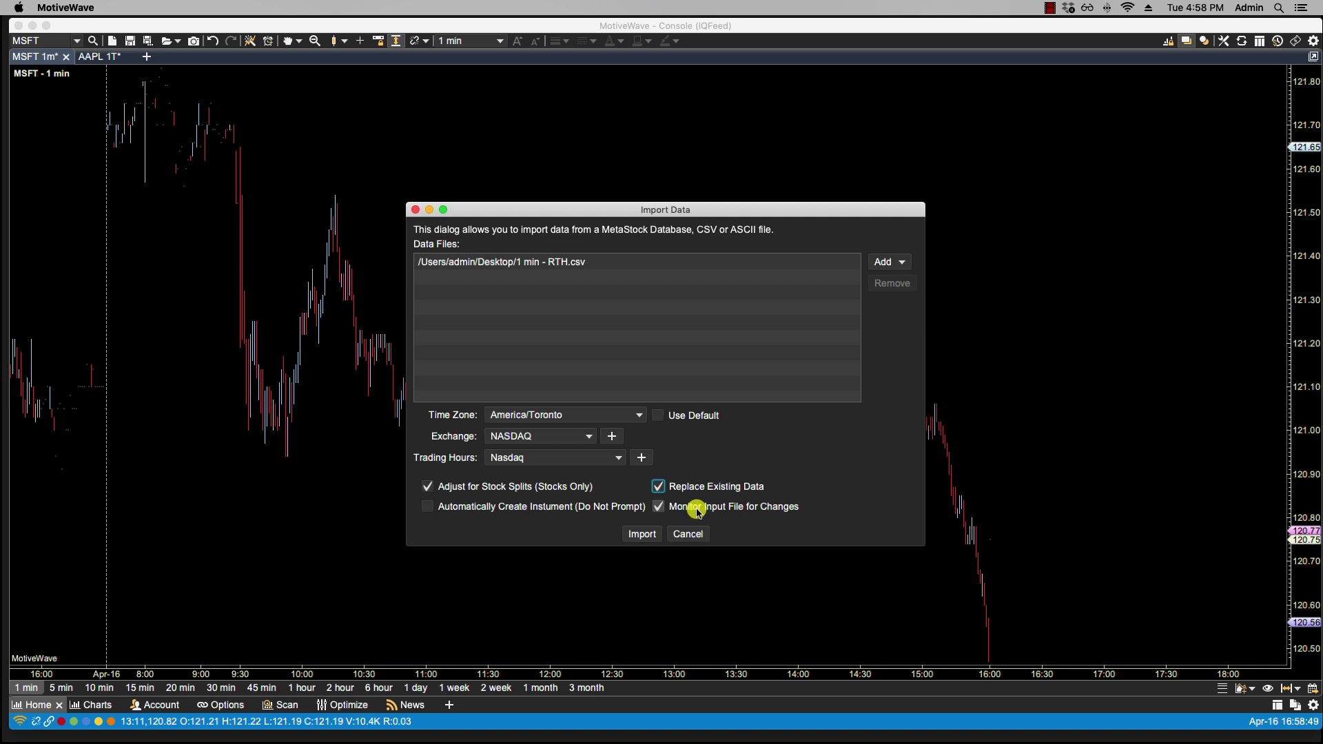
left_click(639, 534)
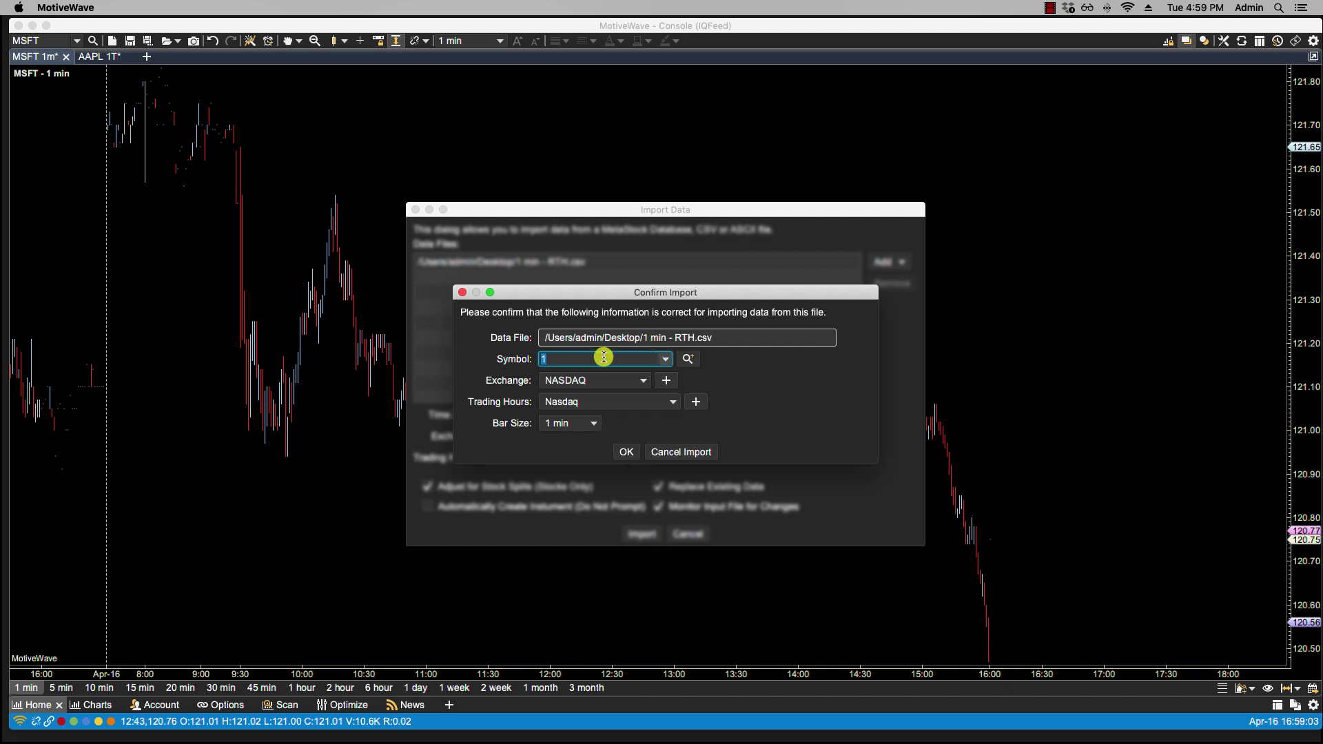
Change the Confirm Import symbol to MSFT and confirm the import
type("MSFT")
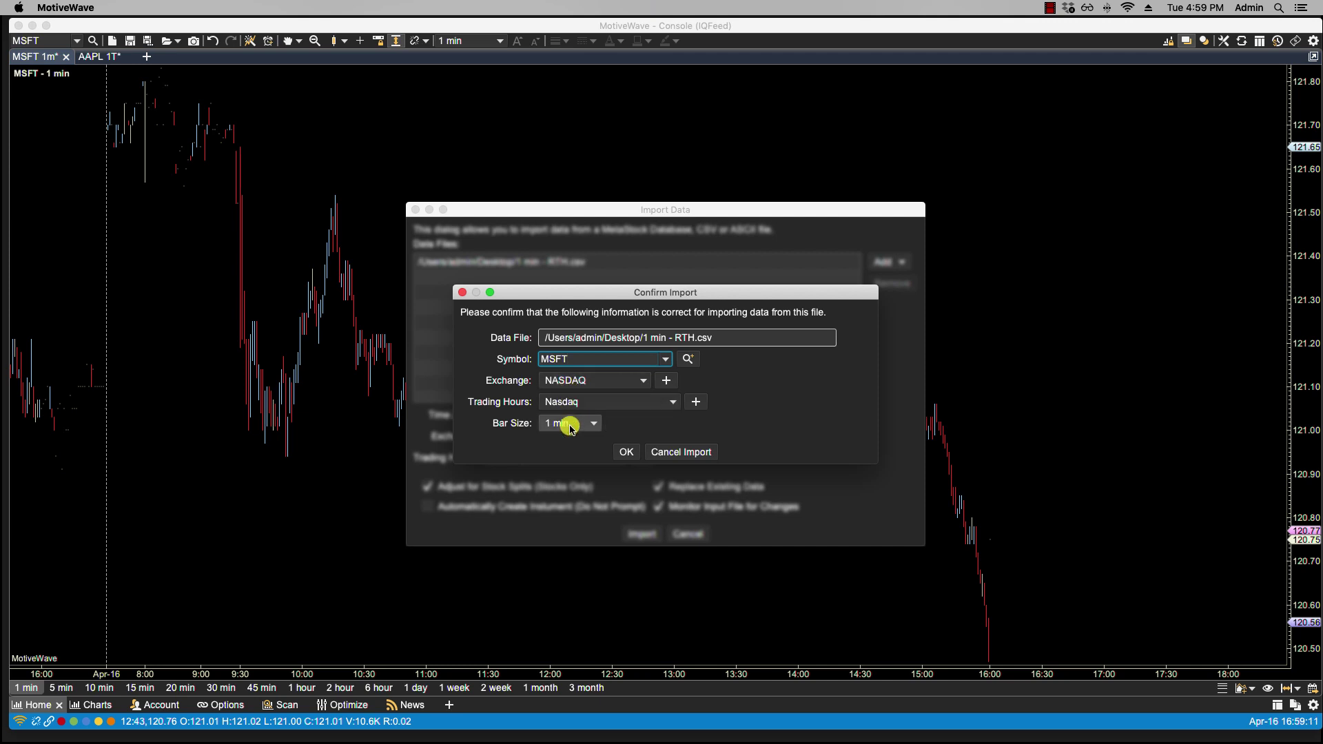
left_click(624, 452)
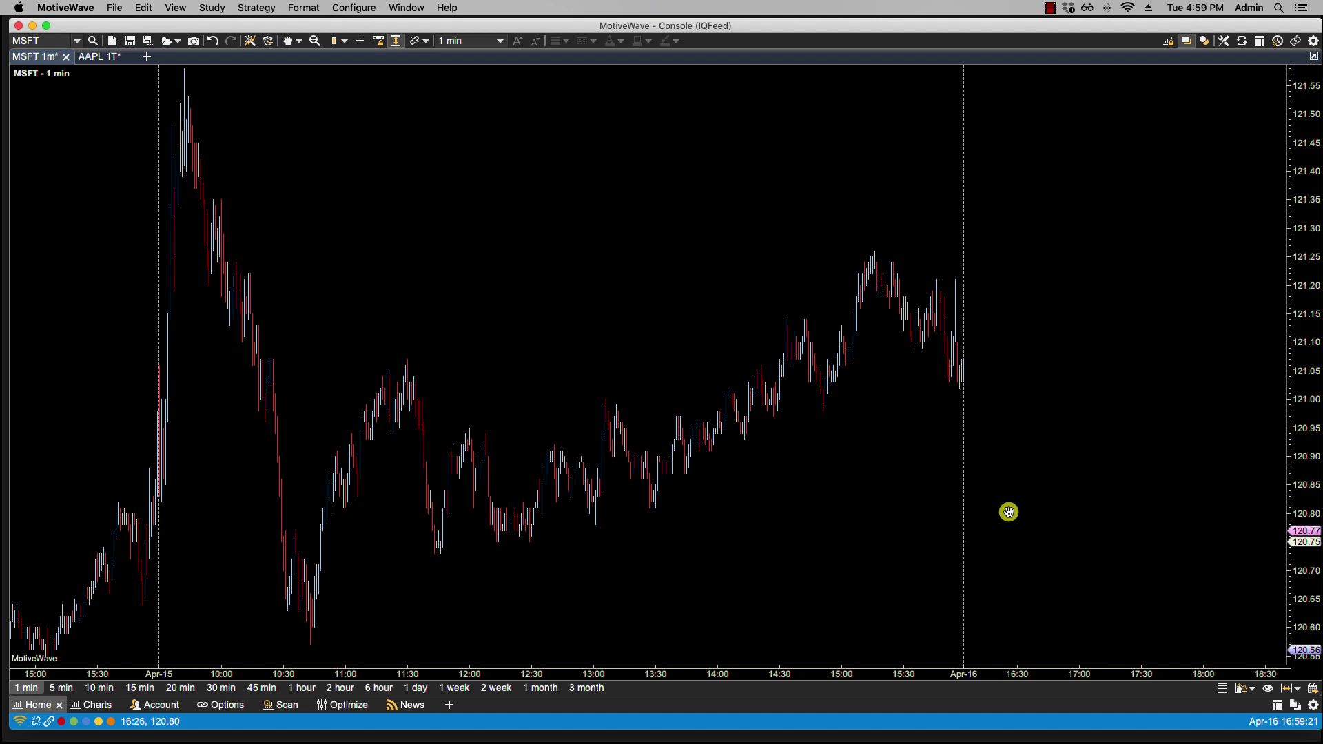
Zoom the MSFT 1 min chart into wider candles showing the imported Apr-15 bars
left_click_drag(764, 673, 738, 673)
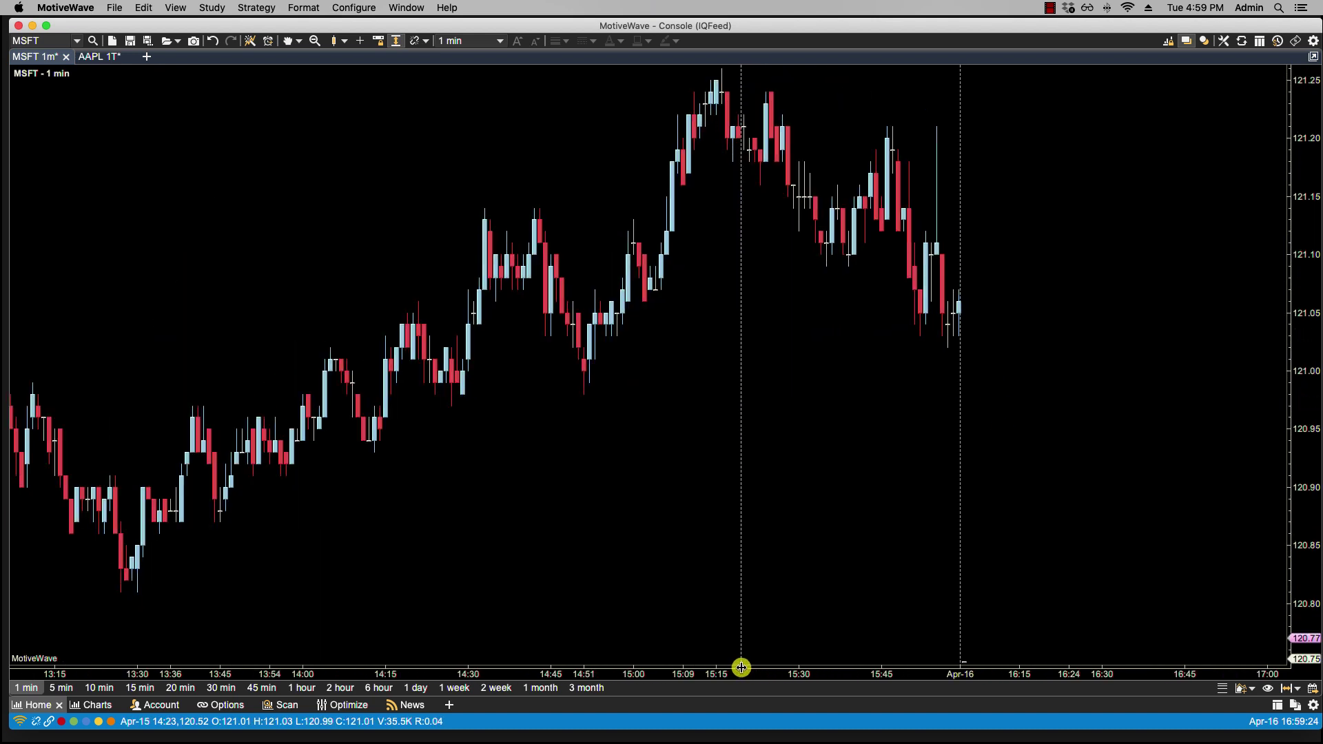
Minimize MotiveWave, close the CSV text window and view info for the desktop 1 min - RTH.csv
left_click(33, 28)
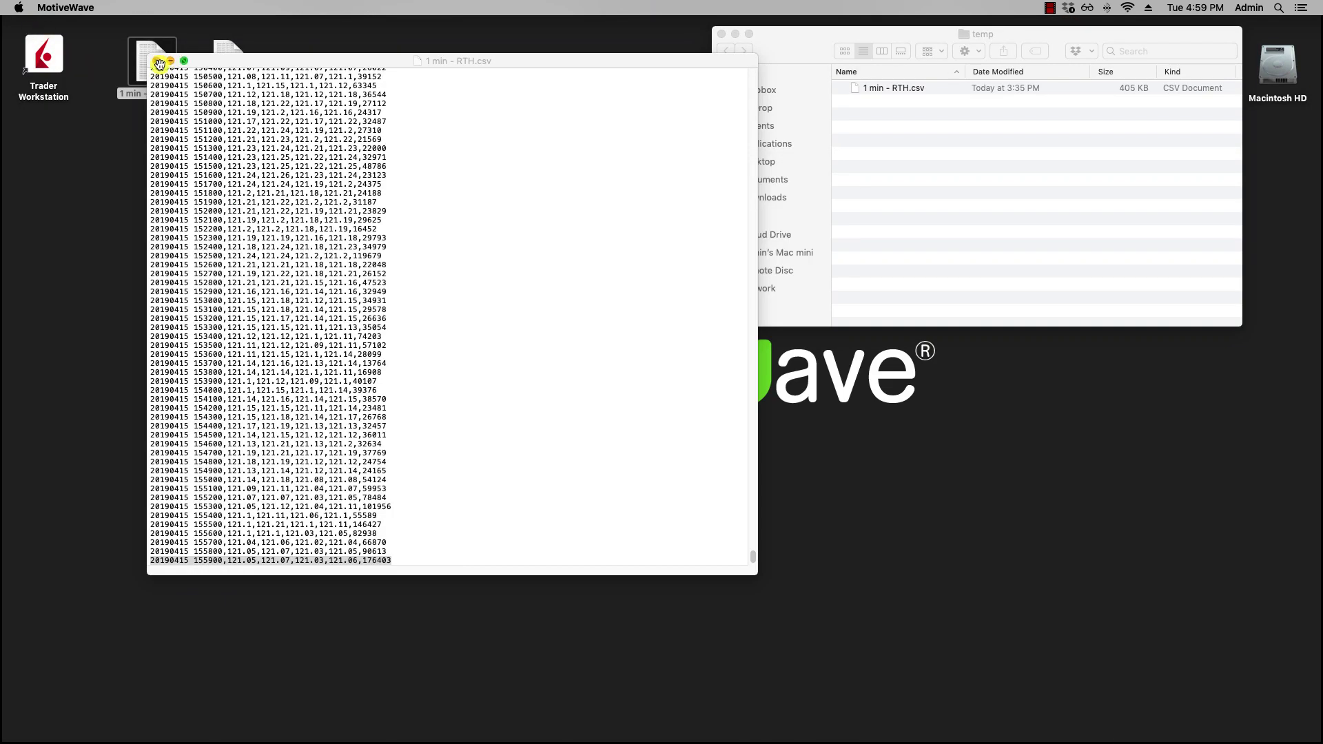
left_click(159, 64)
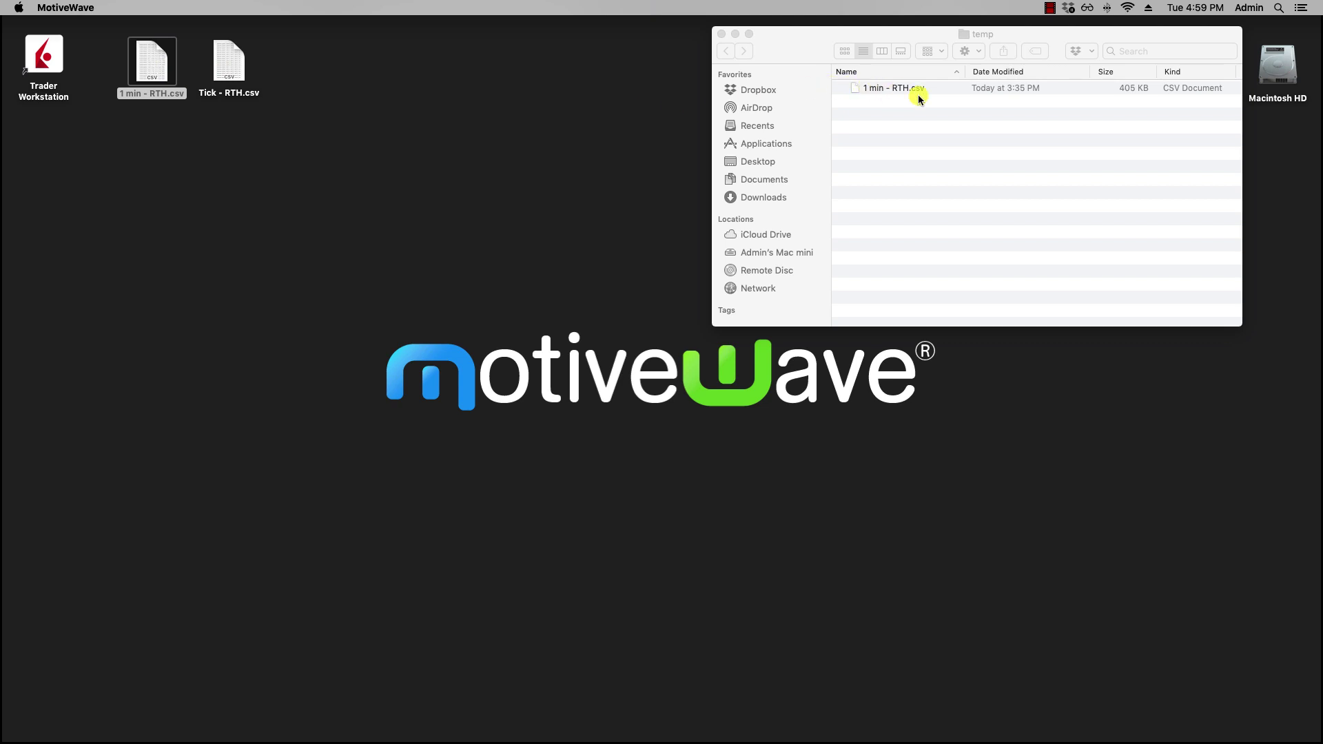
left_click(144, 97)
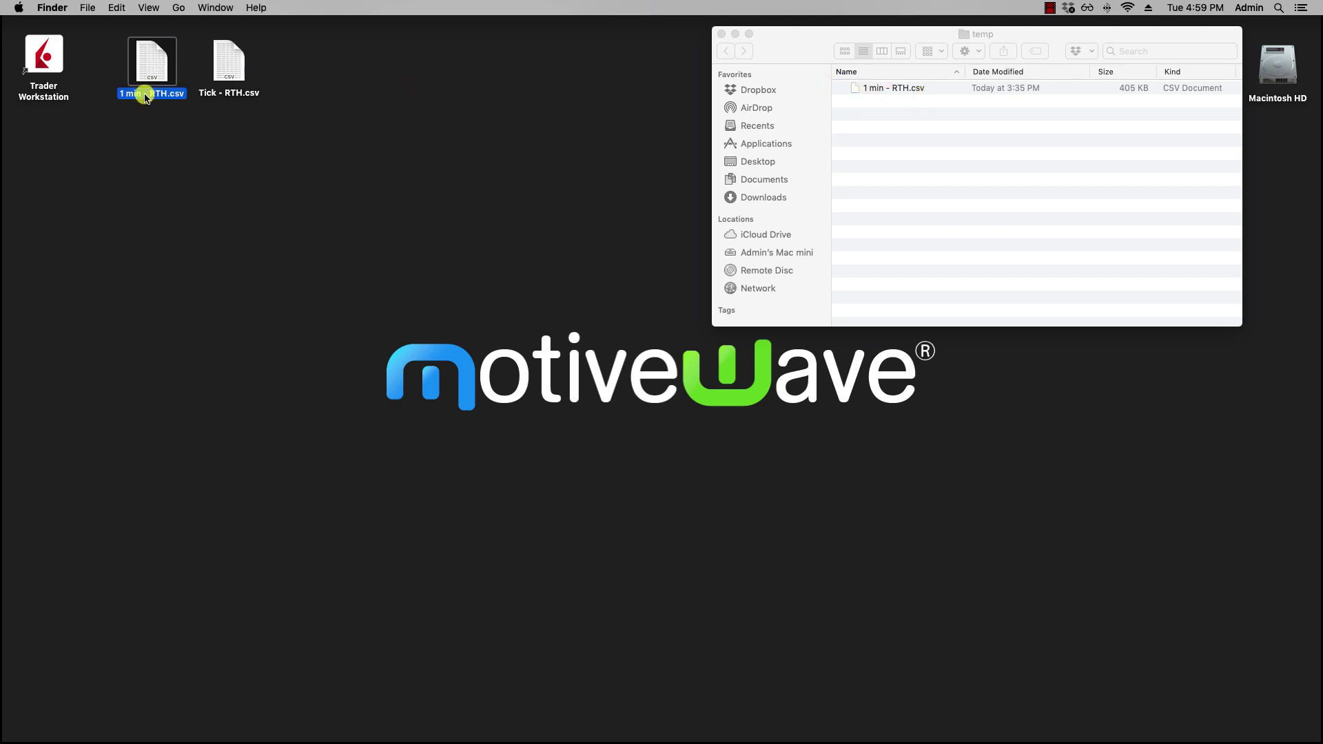
key("super+i")
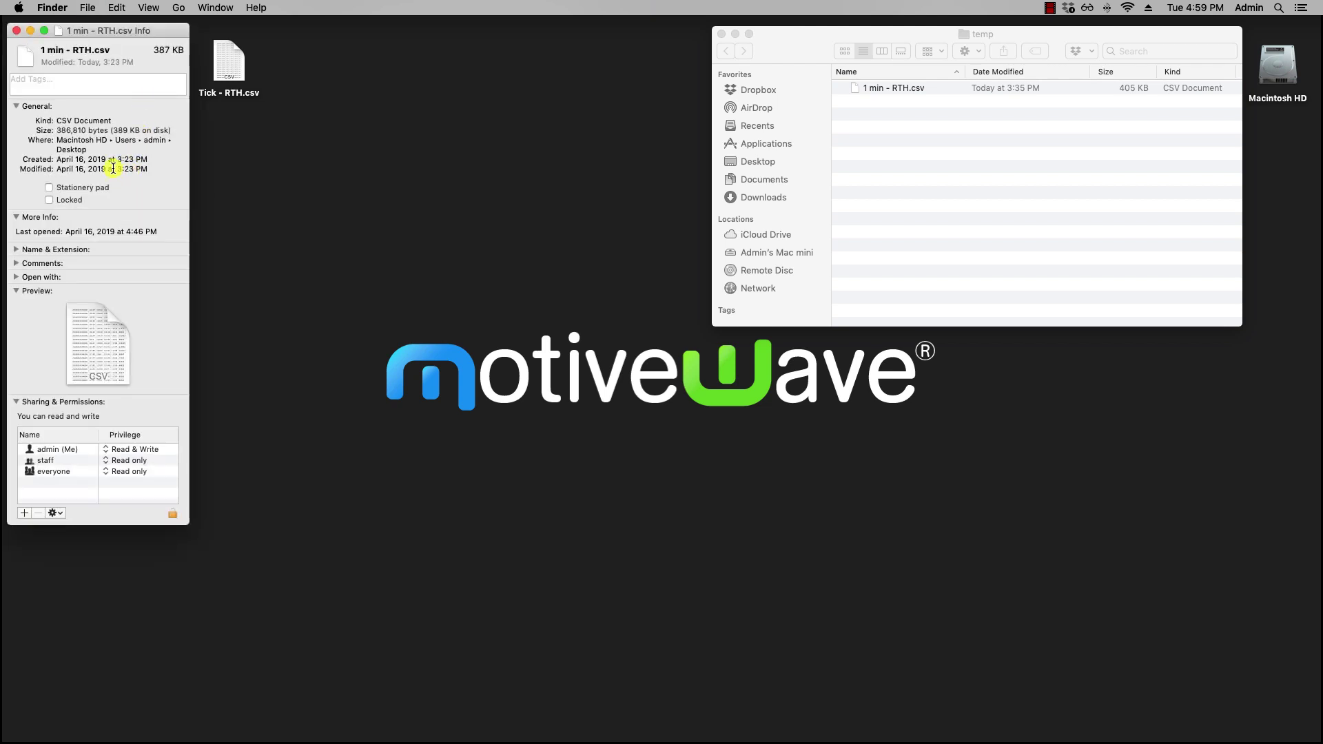
Drag the newer 1 min - RTH.csv from temp onto the desktop, replacing the older copy
left_click(989, 104)
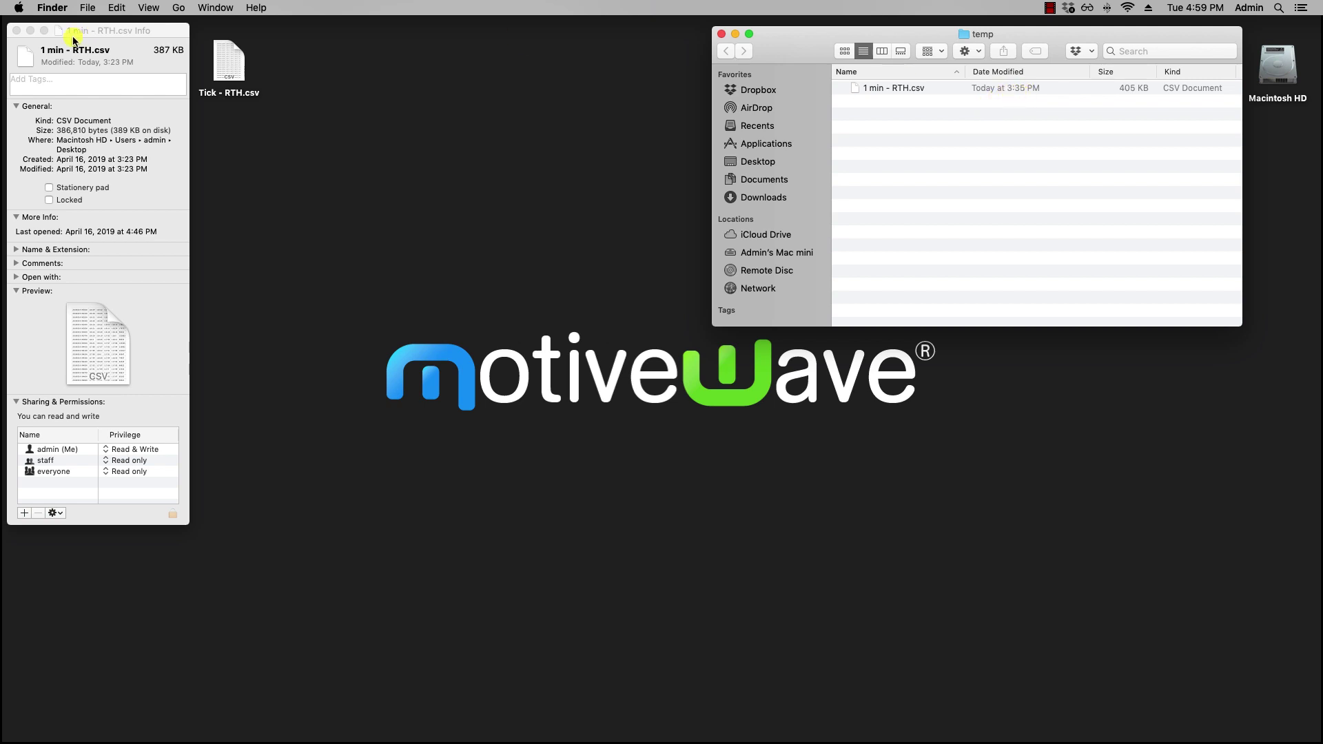
left_click(17, 30)
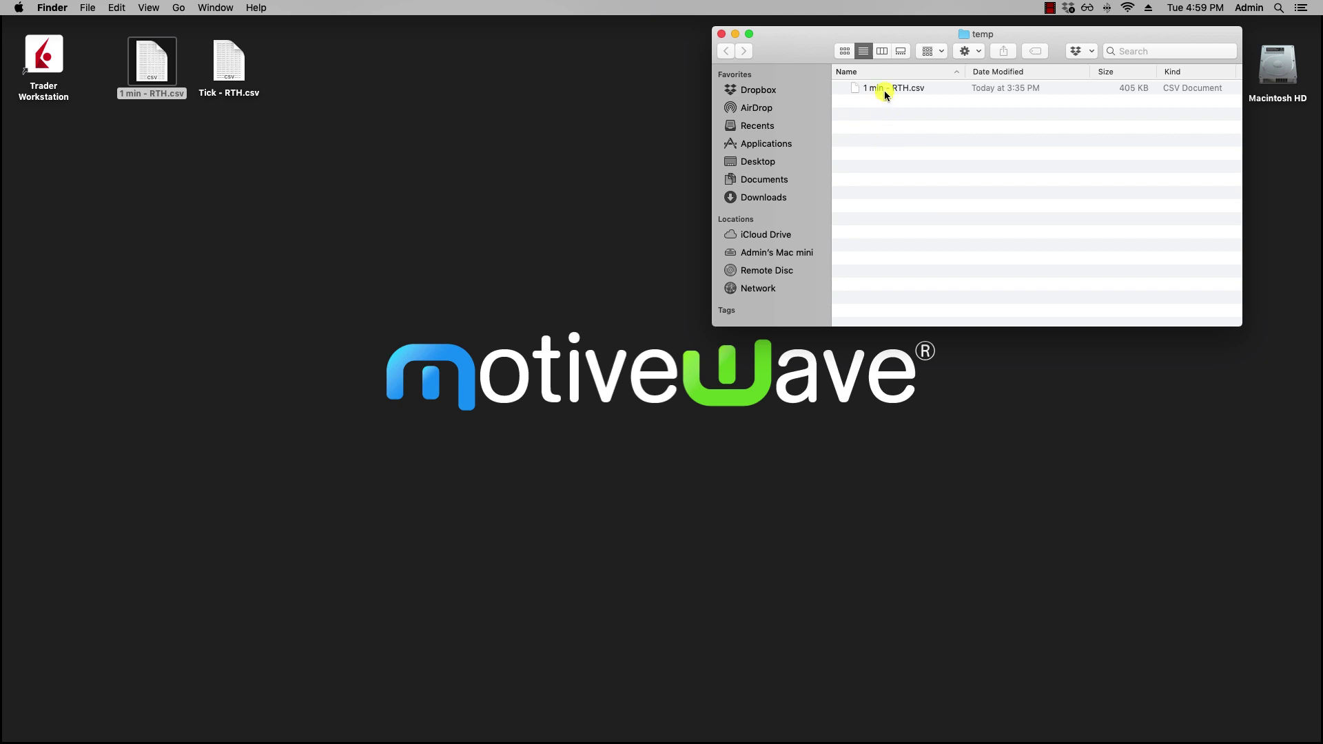
left_click_drag(886, 91, 418, 212)
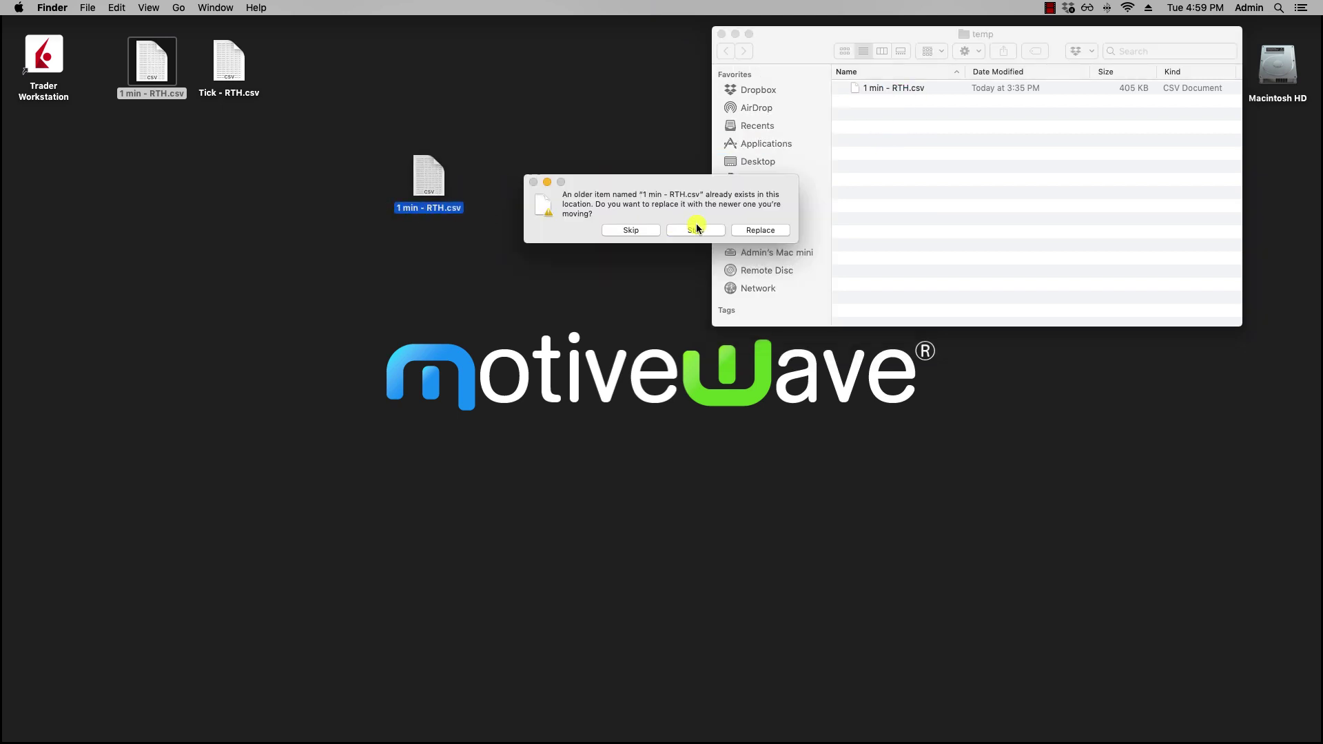
left_click(746, 232)
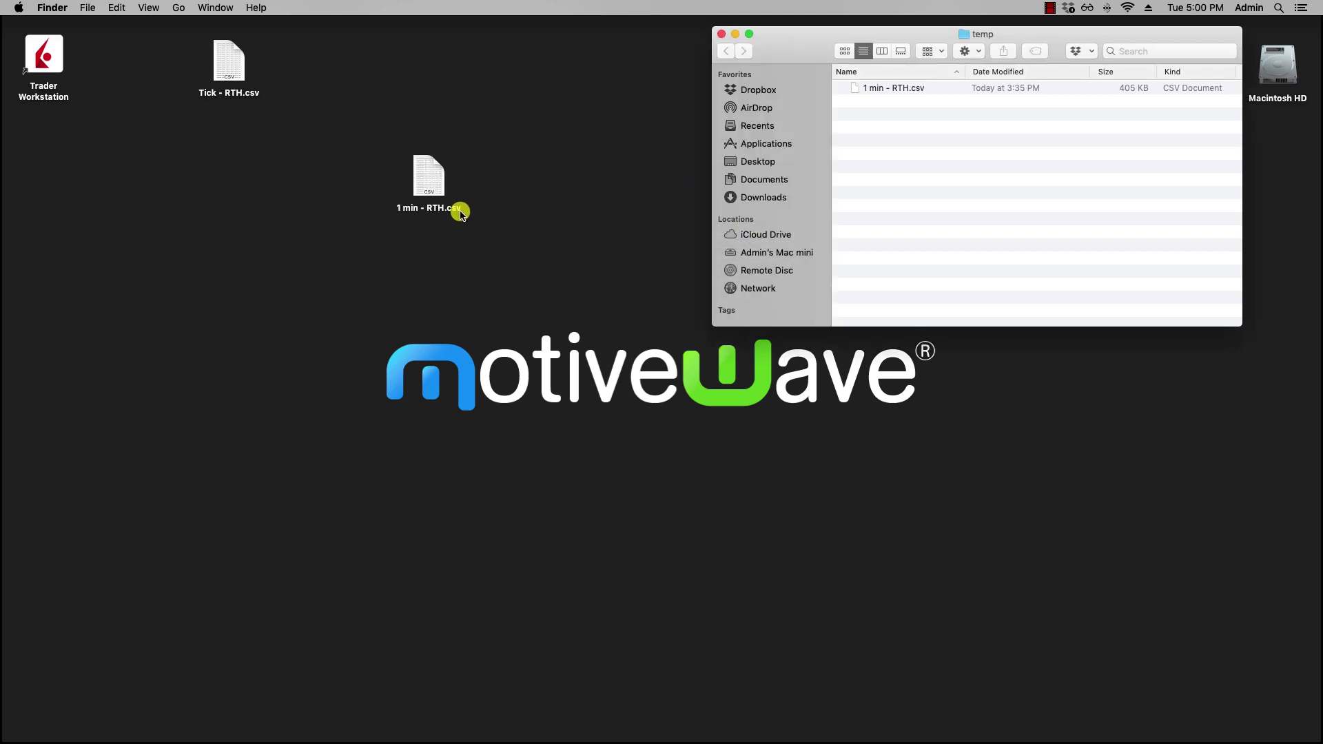
Return to MotiveWave and reload the MSFT chart by switching to 5 min and back to 1 min
mouse_move(383, 740)
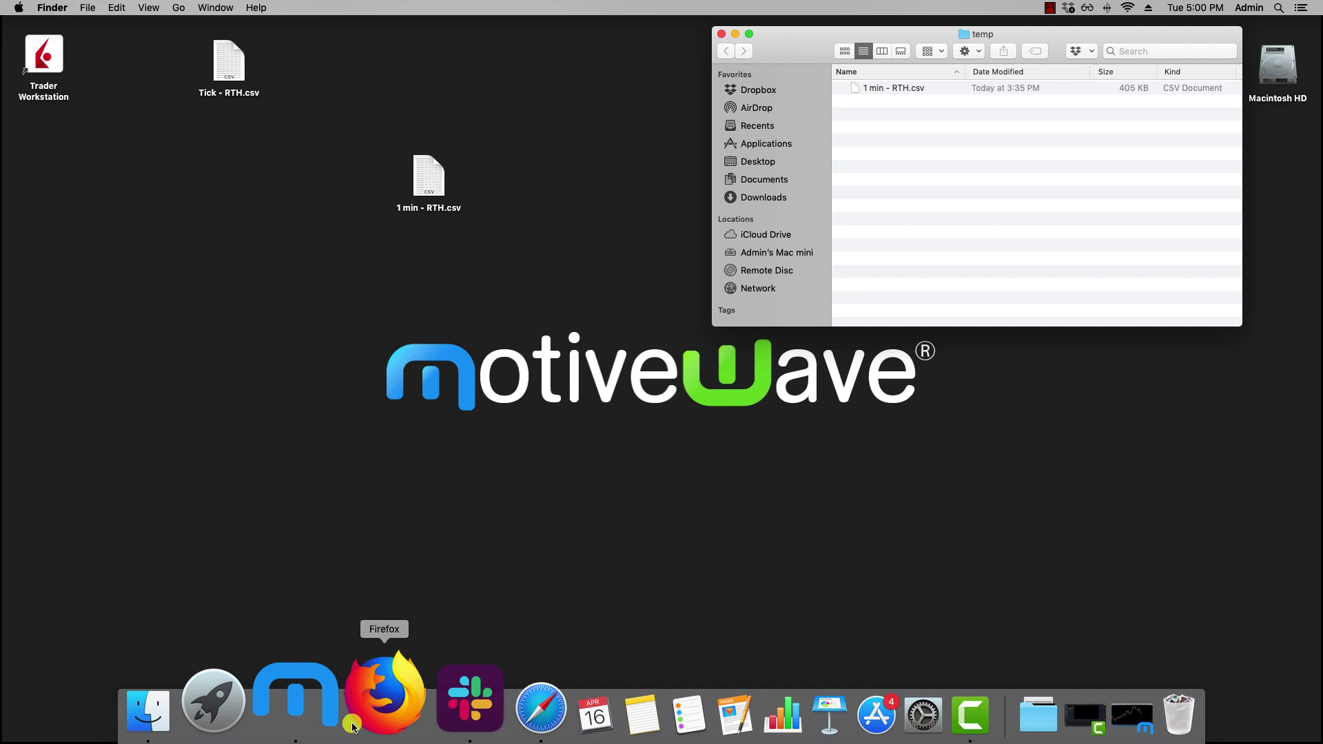
left_click(293, 699)
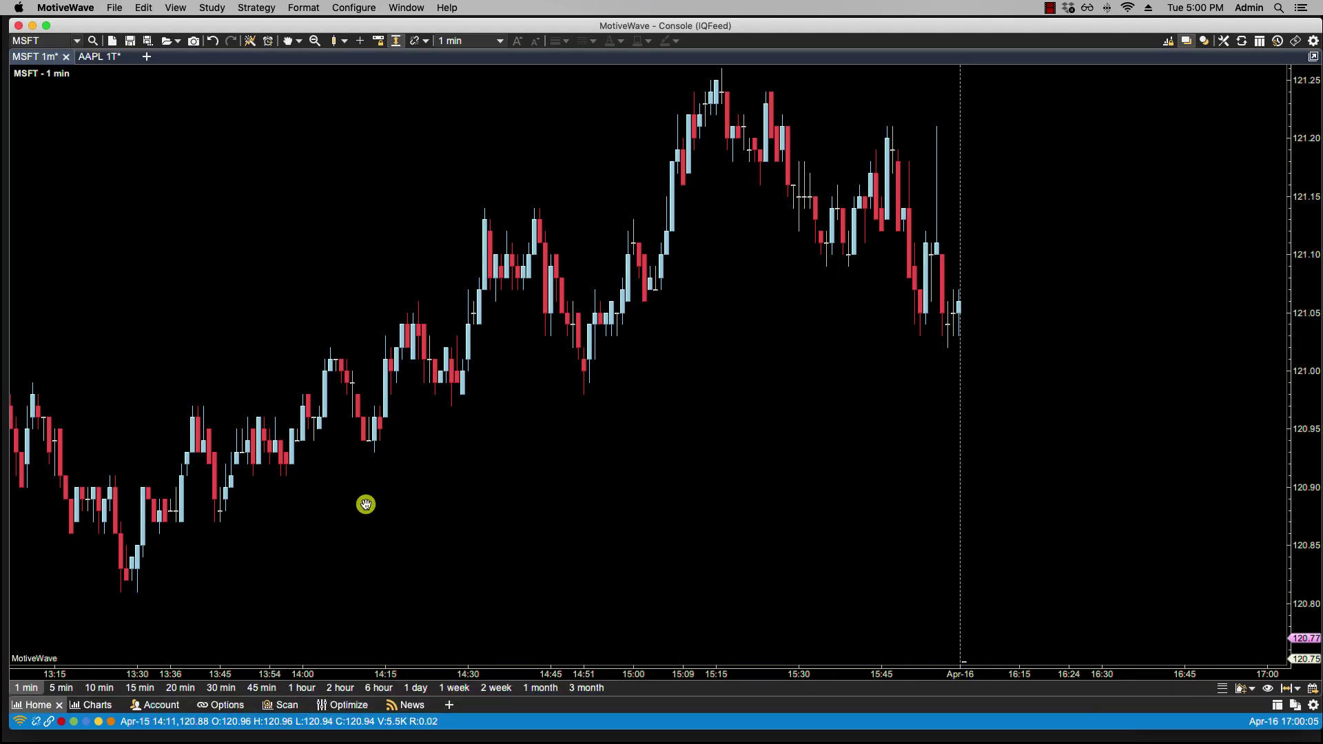
left_click(60, 687)
left_click(26, 688)
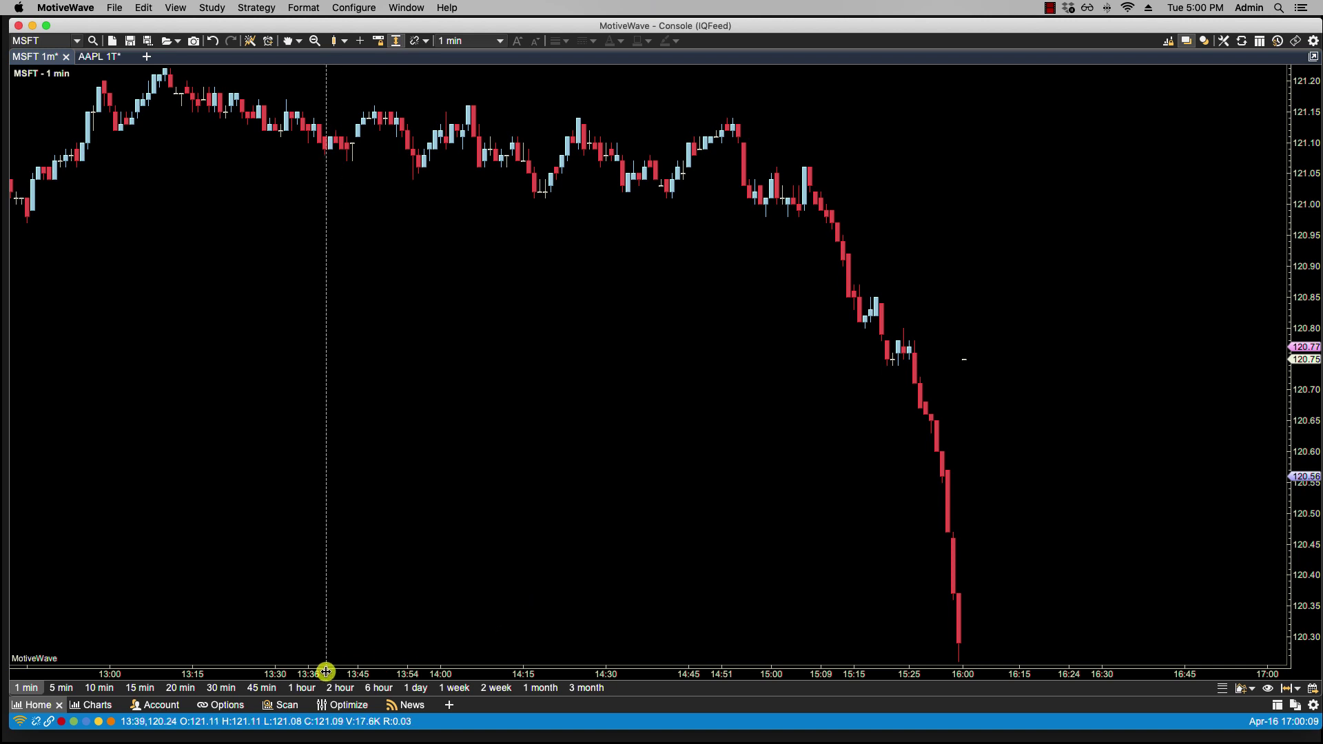
Compress the time axis to several days and toggle 5 min/1 min again to refresh the bars
left_click_drag(325, 672, 373, 676)
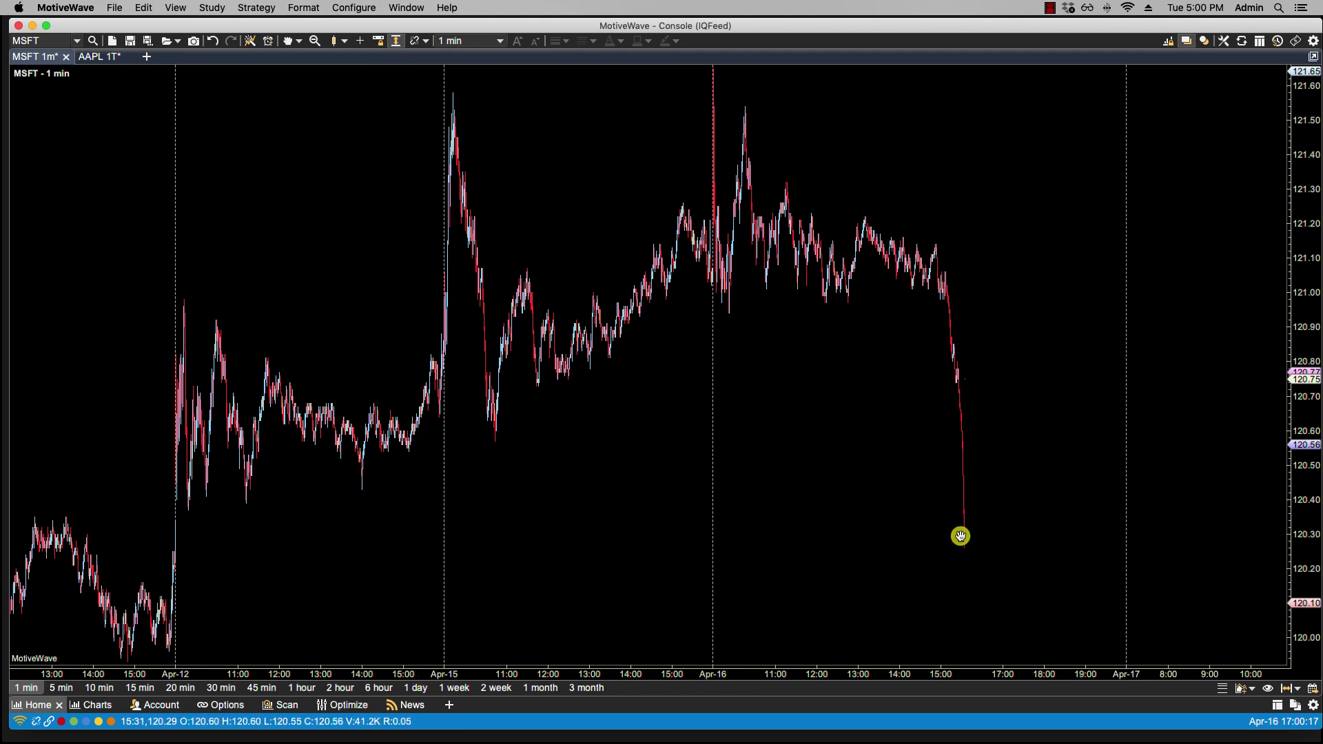
scroll(785, 669, "up", 3)
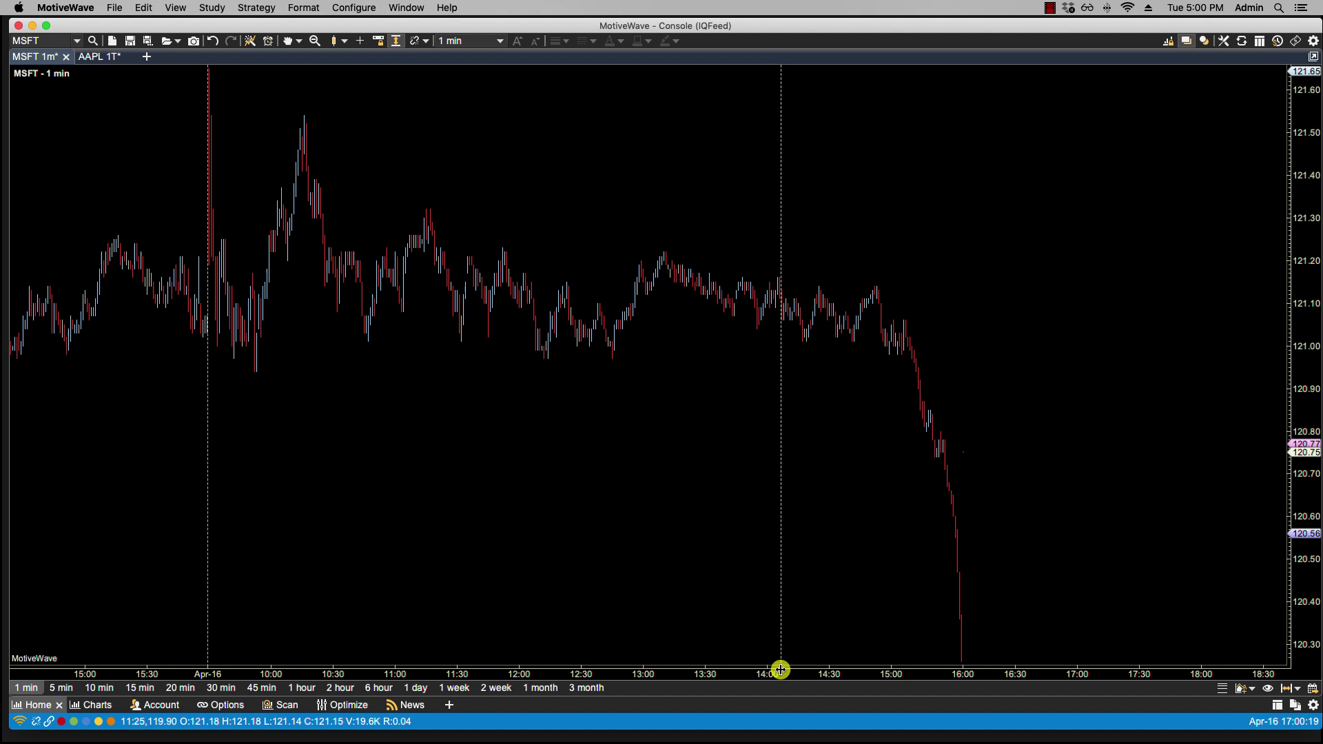
scroll(765, 667, "up", 5)
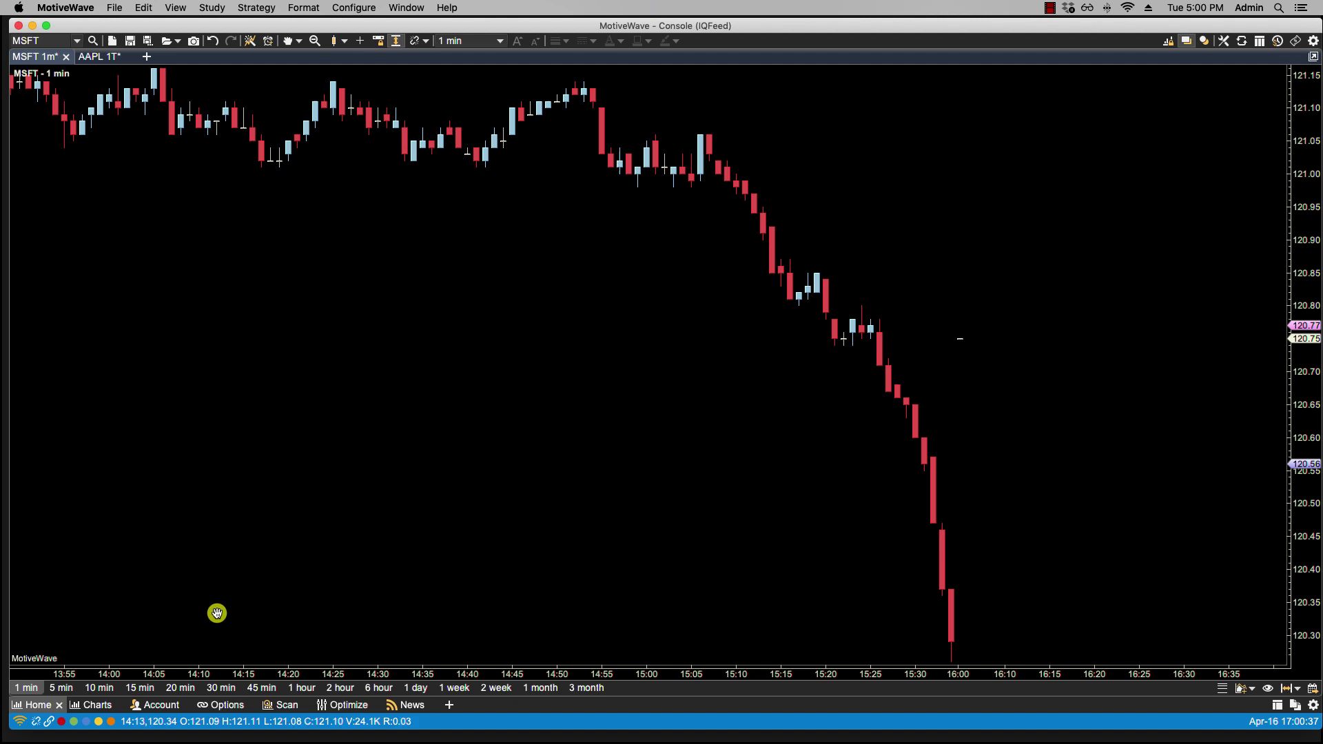
left_click(62, 687)
left_click(26, 688)
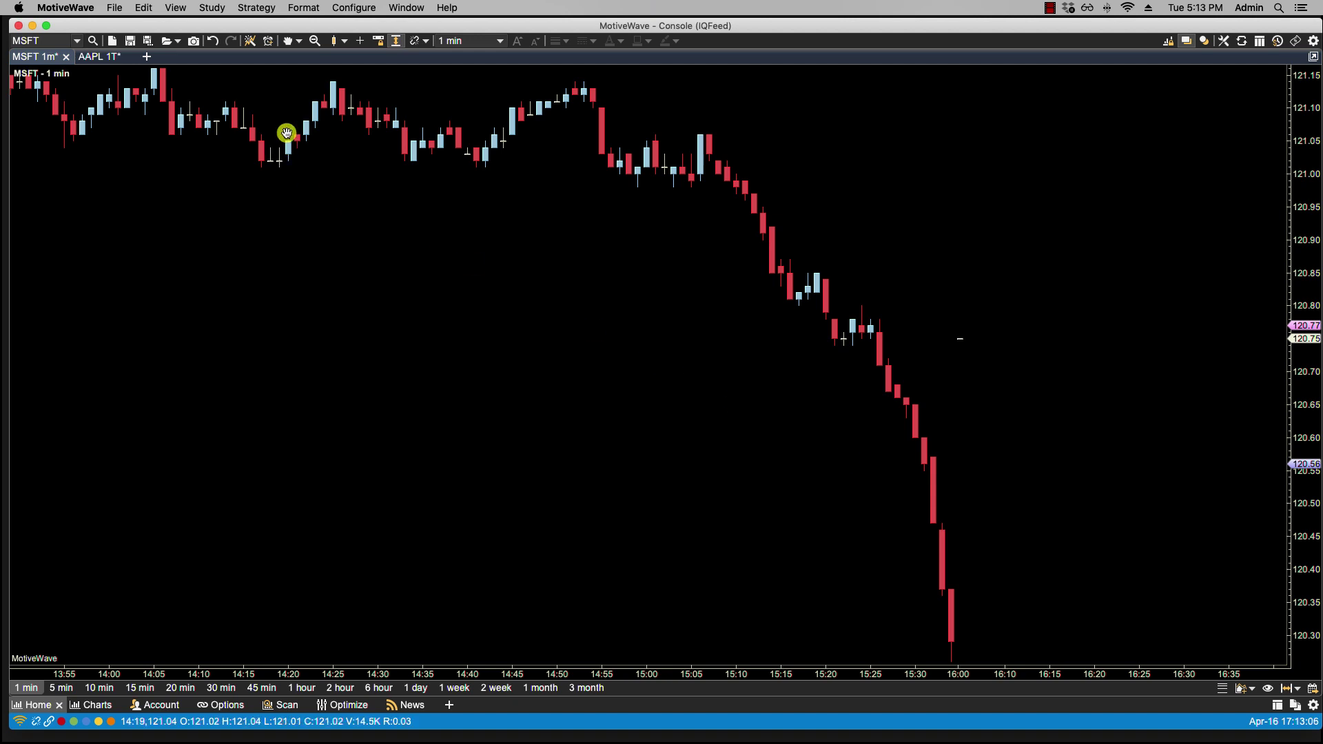
Make the empty AAPL 1T tick chart active and minimize the MotiveWave console window
left_click(116, 9)
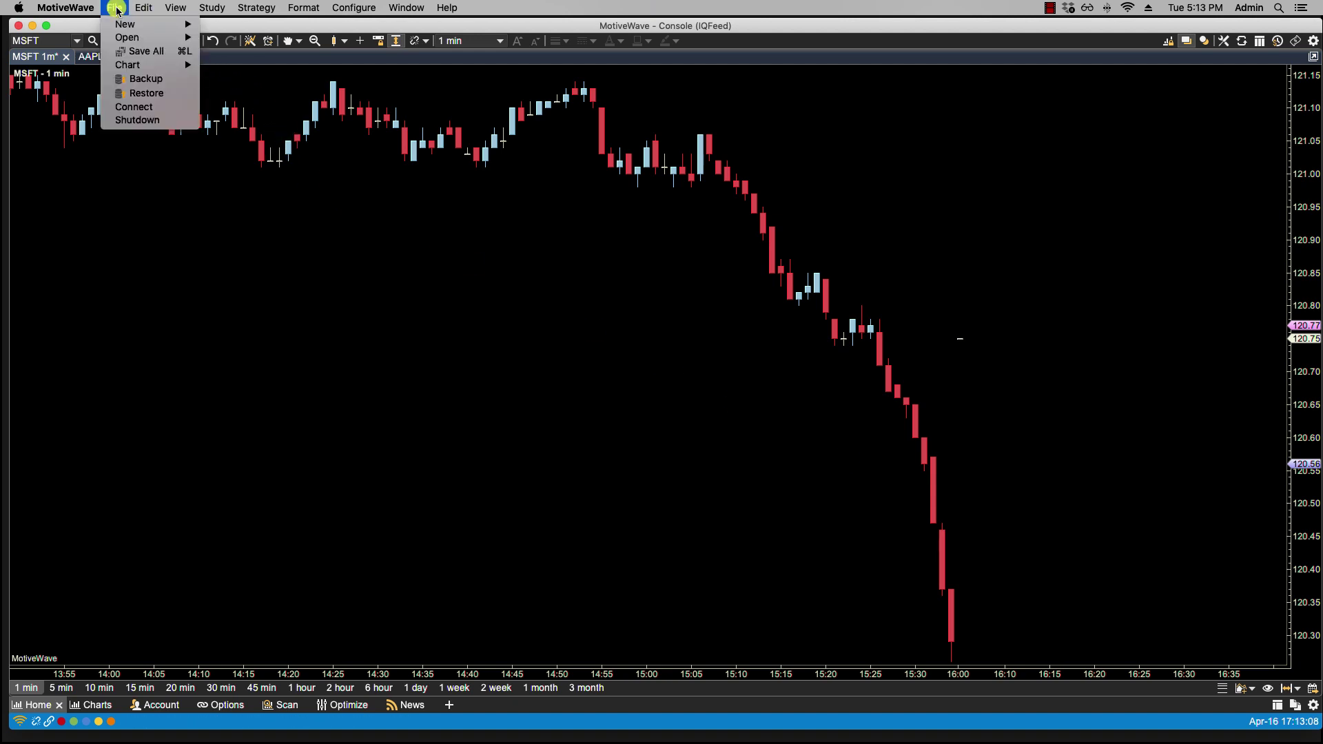
mouse_move(138, 64)
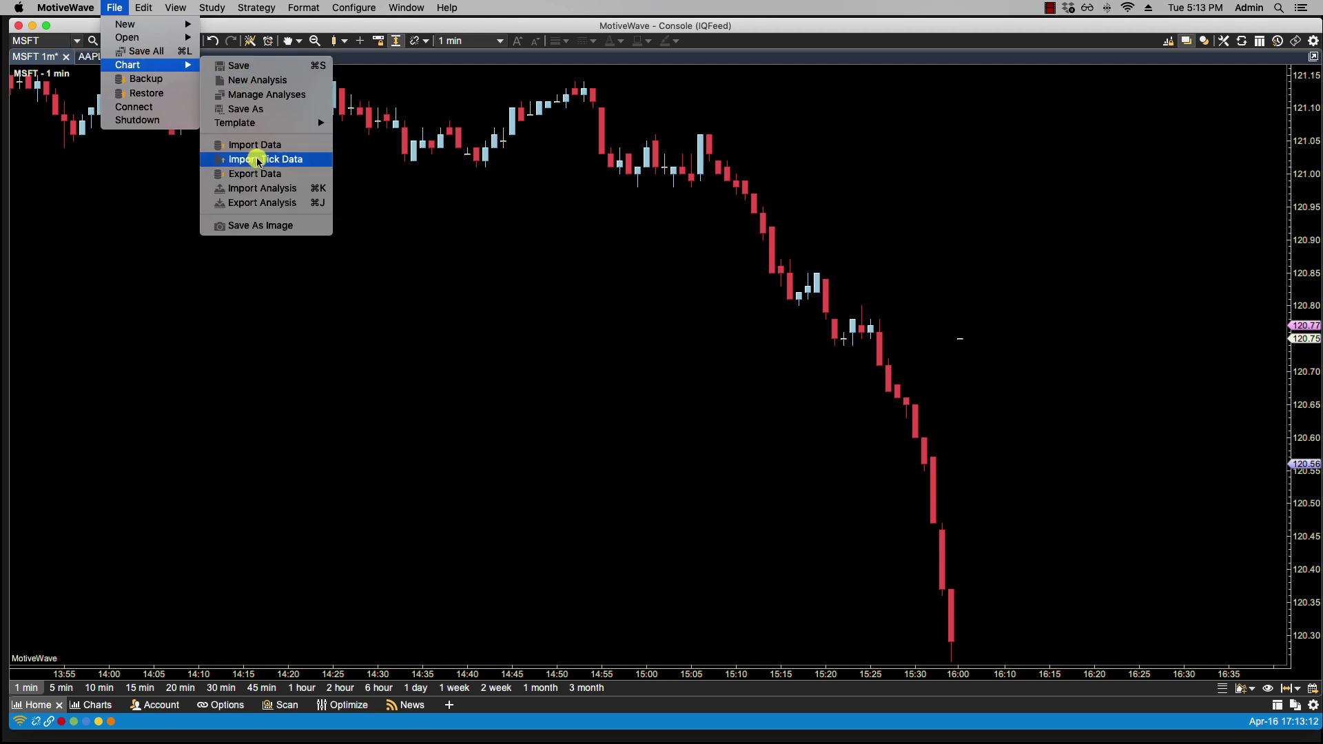
left_click(137, 196)
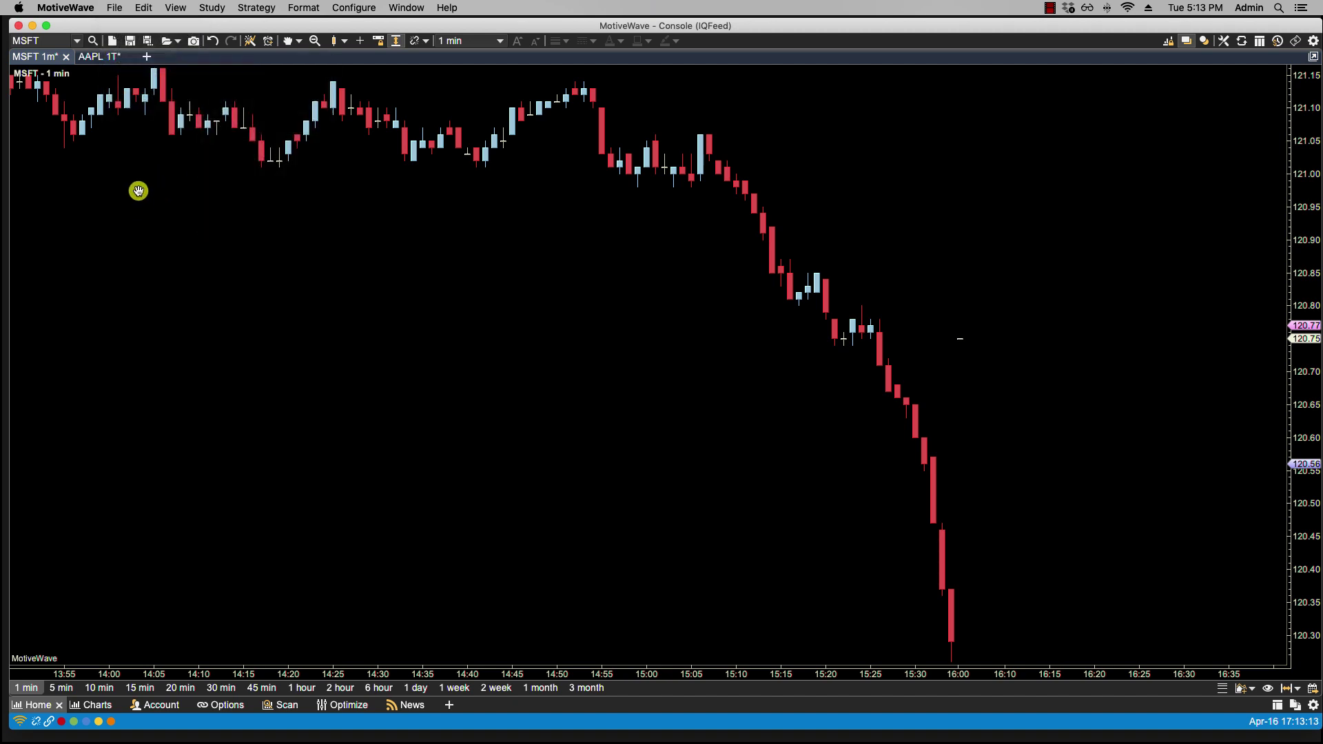
left_click(101, 58)
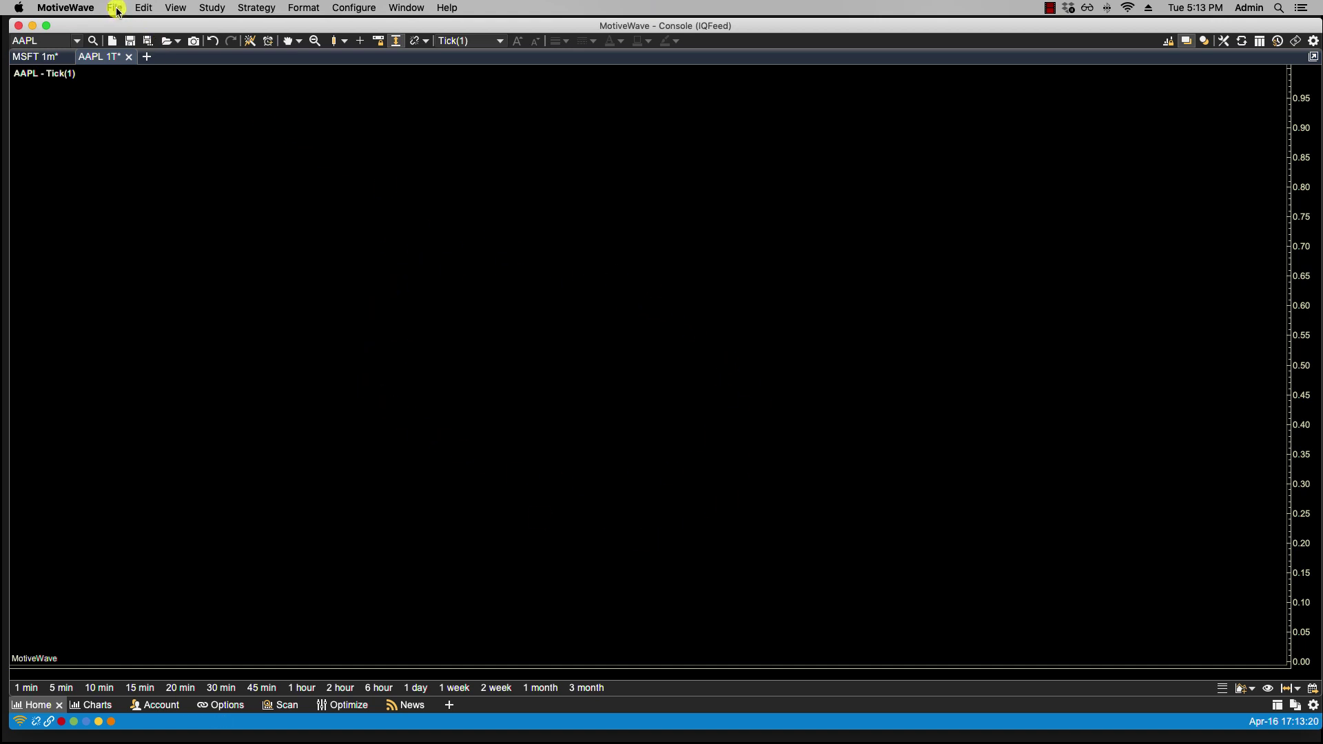
left_click(33, 26)
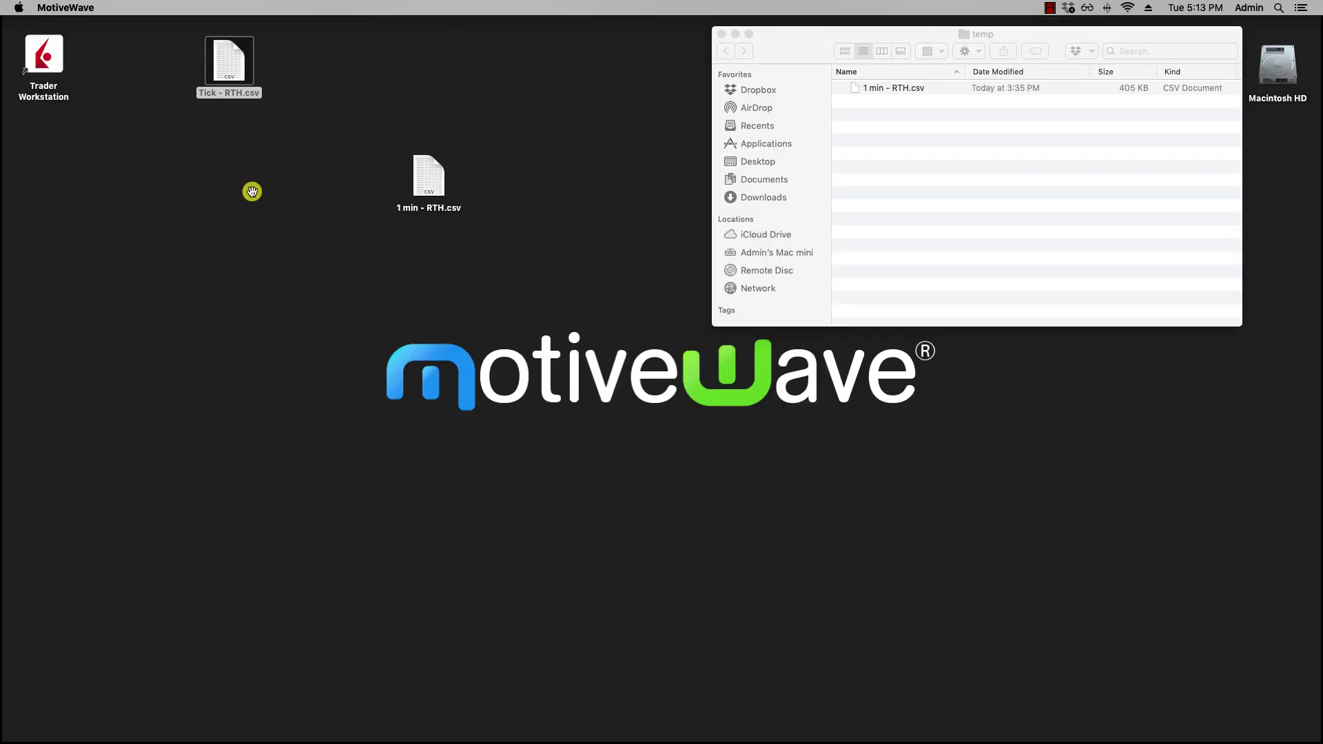
Open Tick - RTH.csv from the desktop in TextEdit and enlarge the window to show the 20190416 tick rows
left_click(231, 92)
right_click(240, 91)
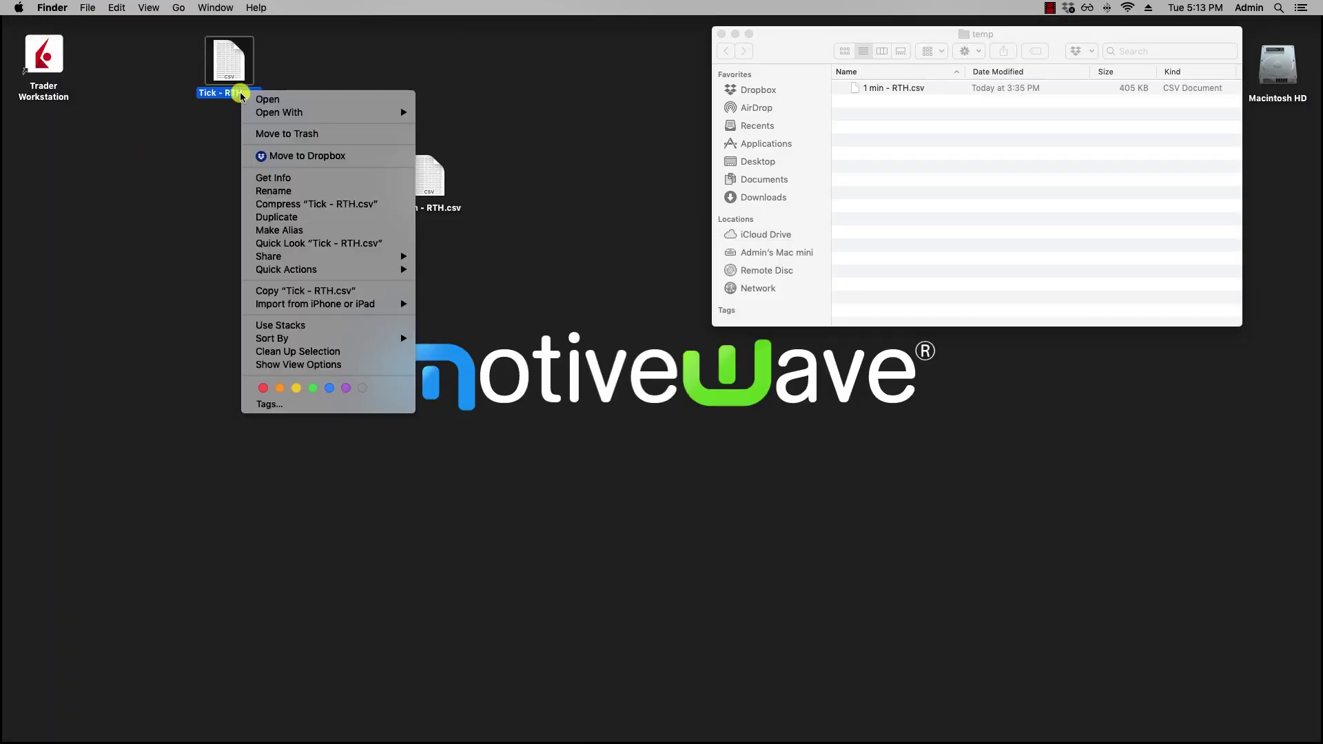
mouse_move(293, 111)
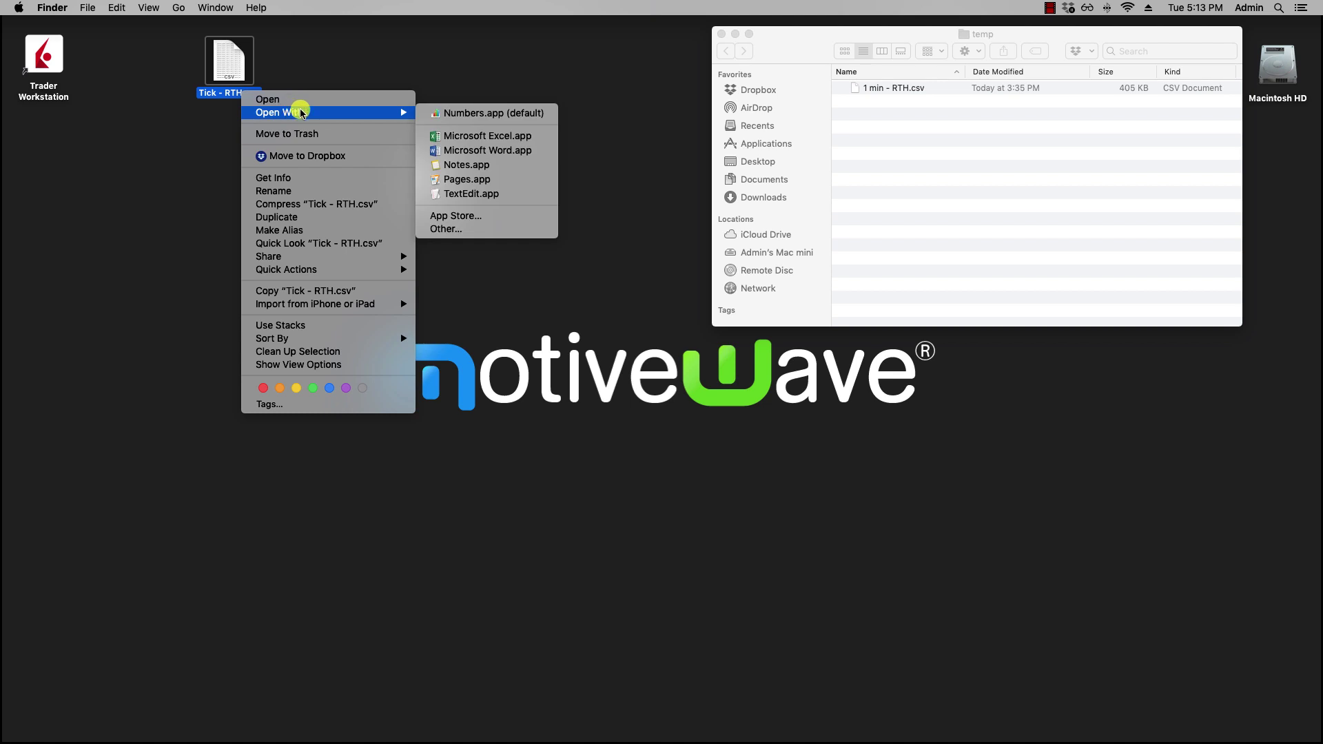
left_click(486, 195)
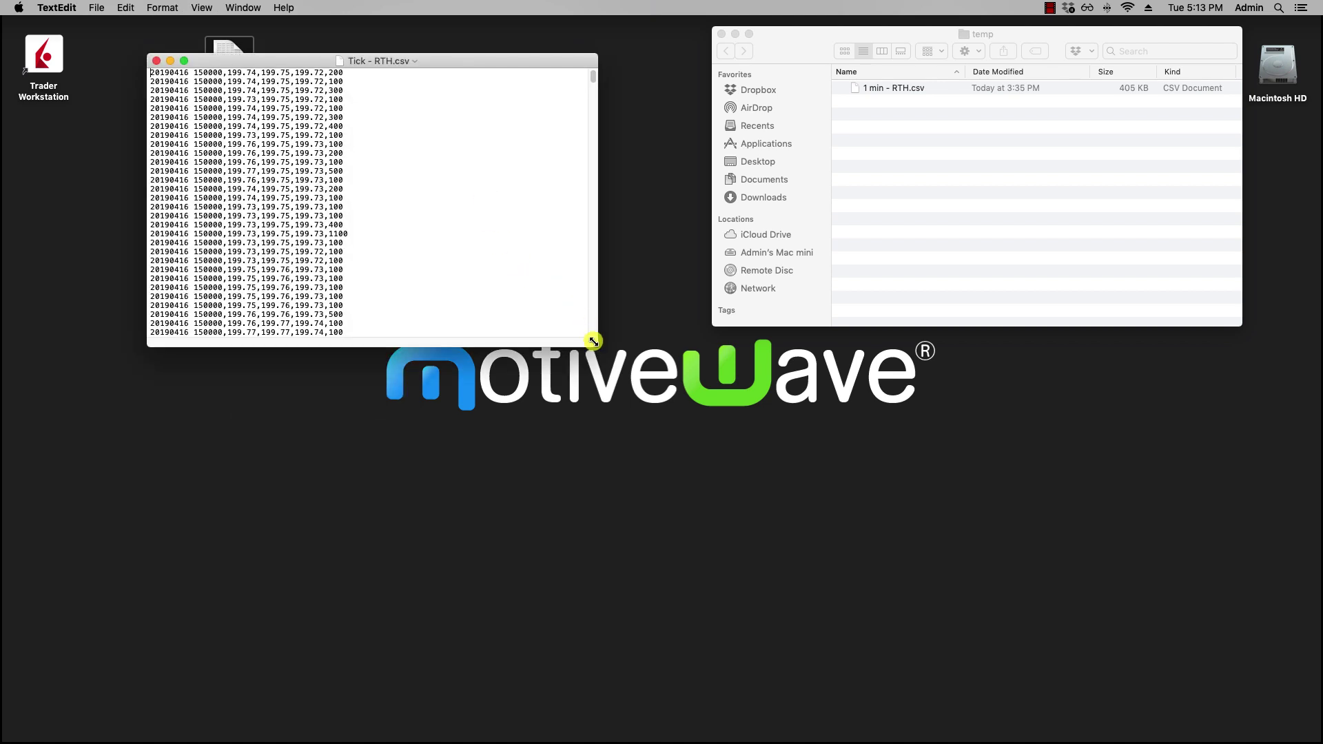
left_click_drag(593, 342, 642, 521)
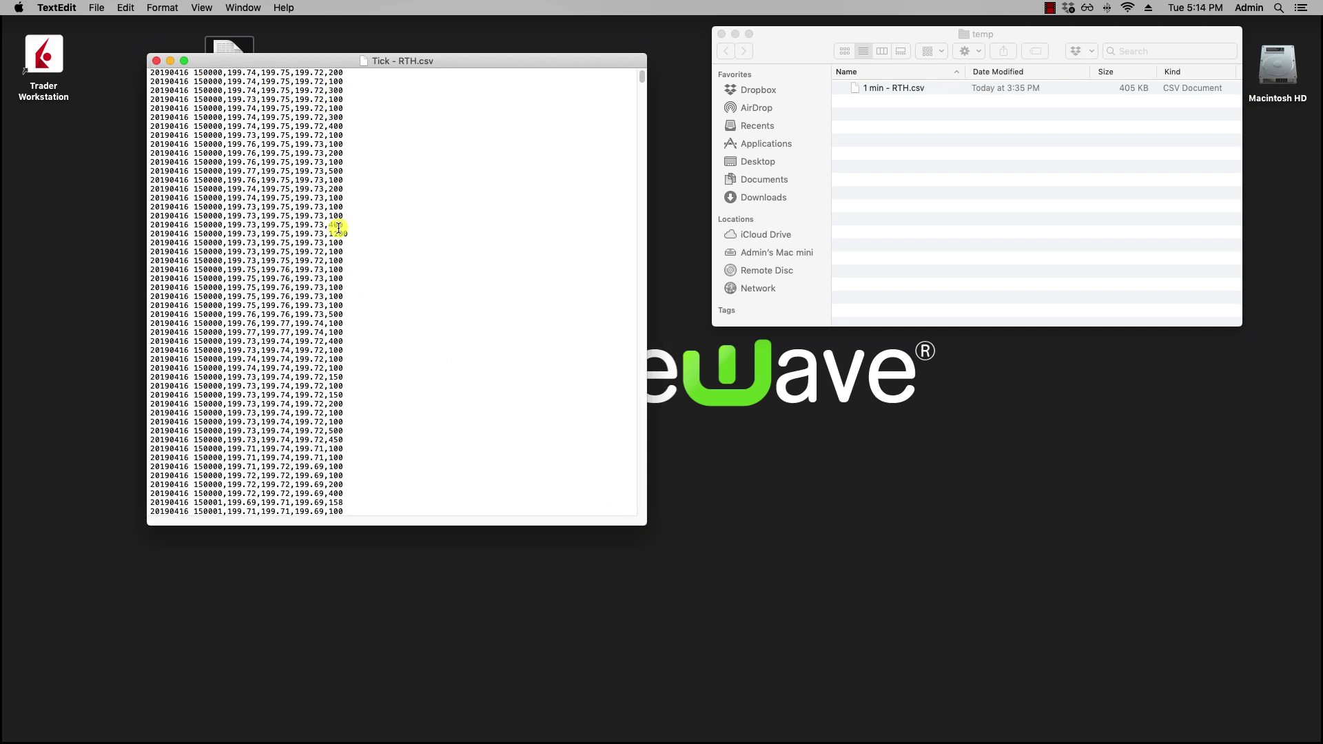
Back in MotiveWave, start a tick data import for the AAPL chart and add Tick - RTH.csv from the Desktop
mouse_move(352, 740)
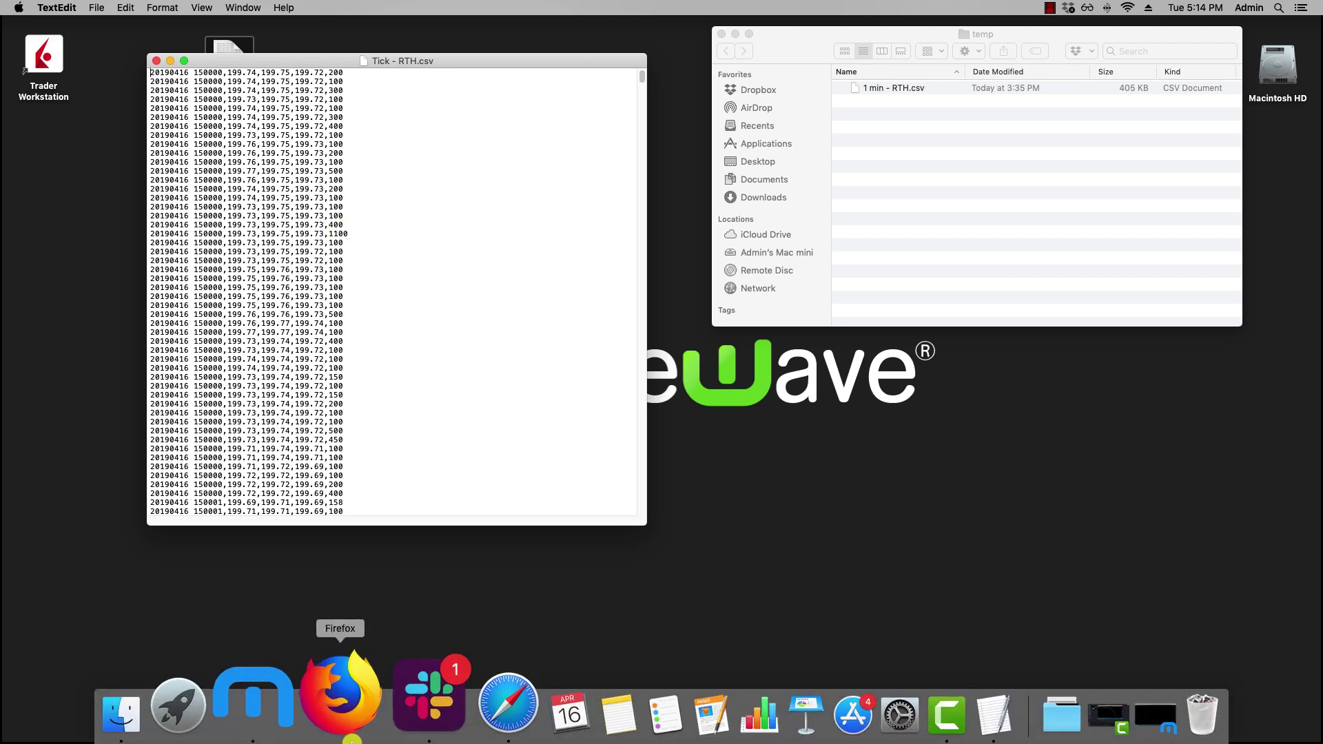
left_click(279, 713)
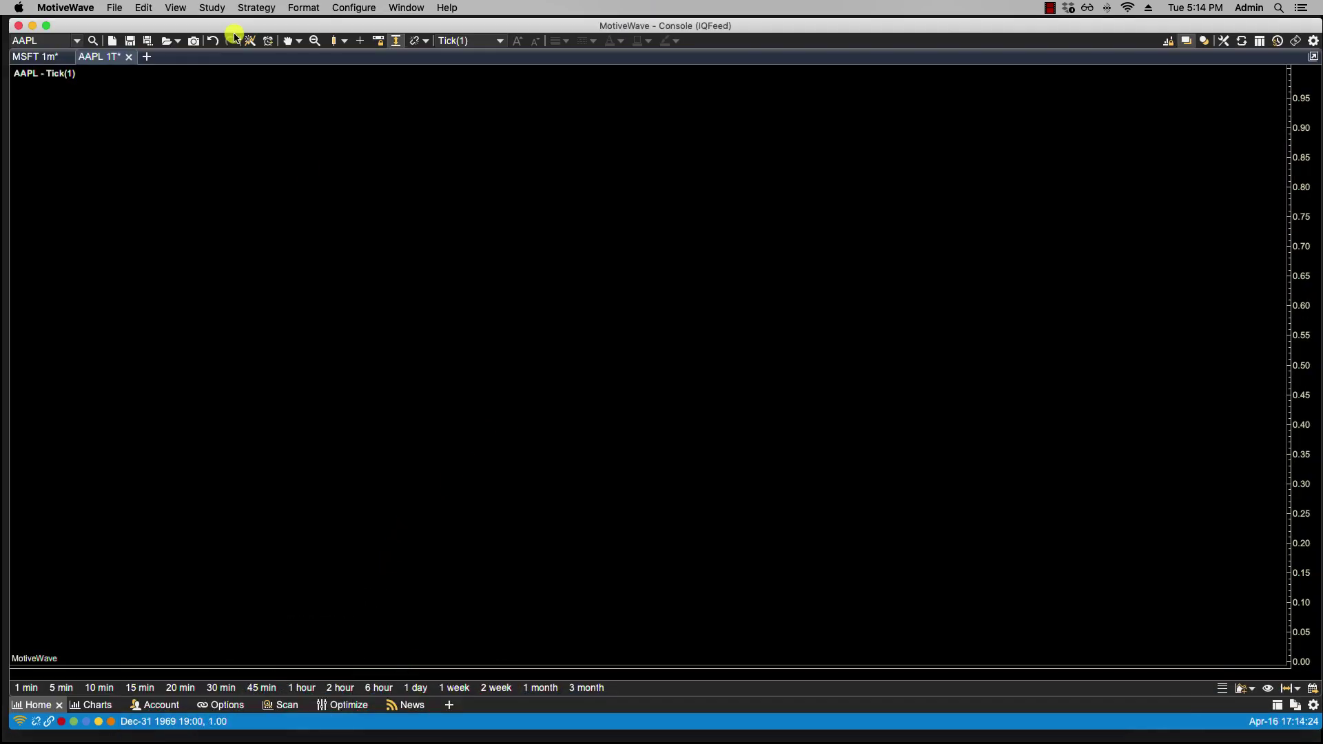
left_click(114, 8)
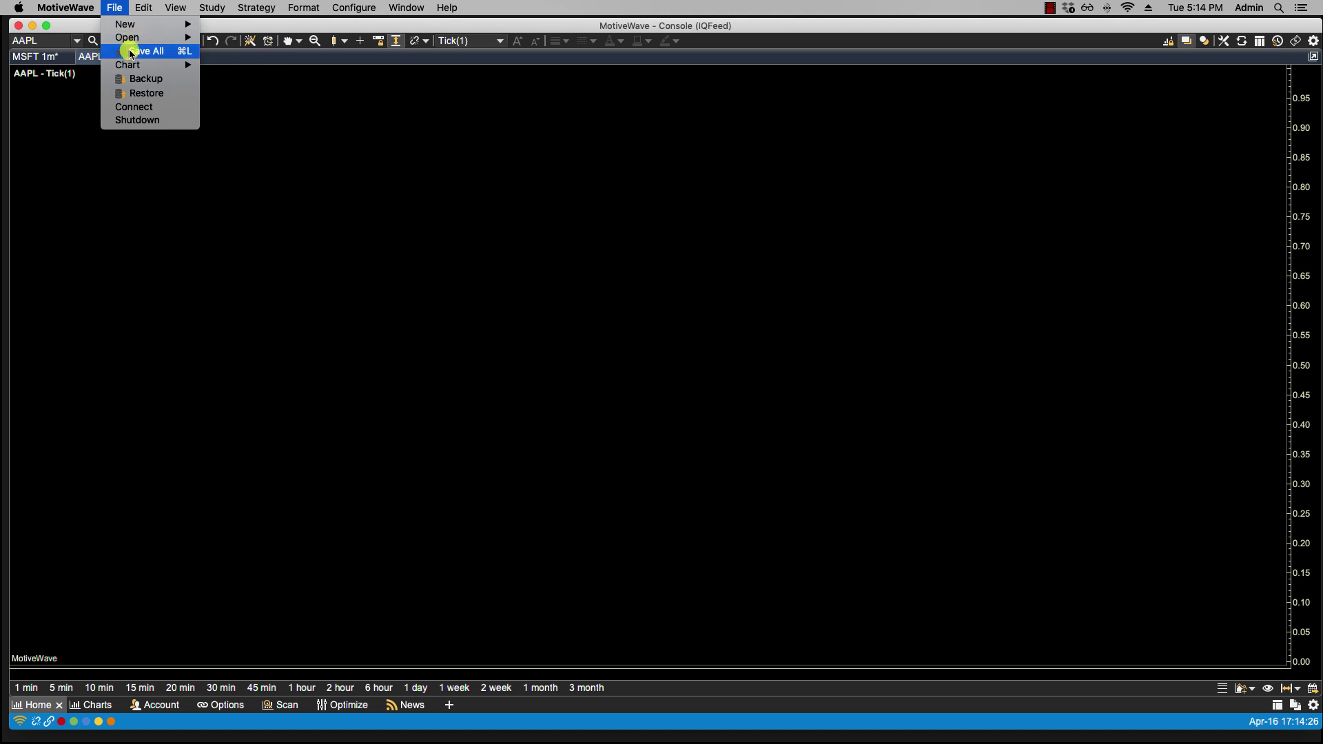
mouse_move(135, 66)
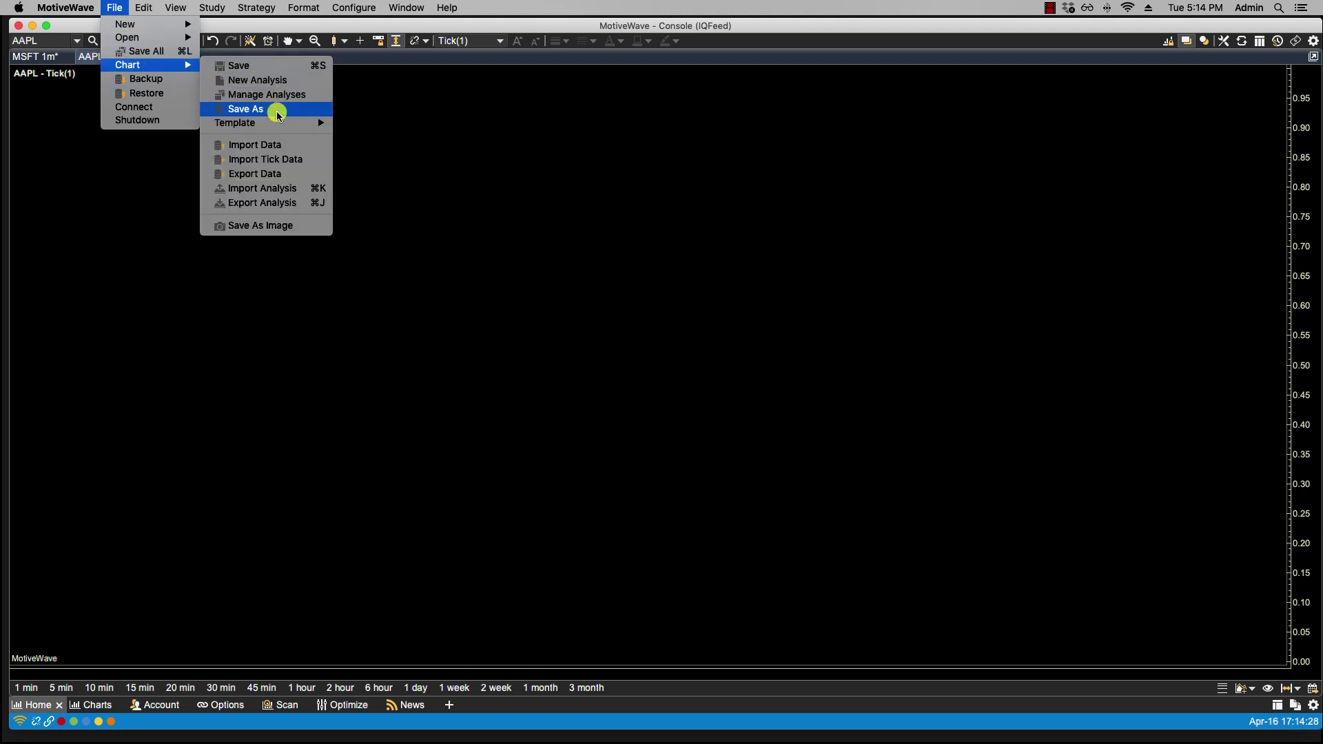
left_click(279, 160)
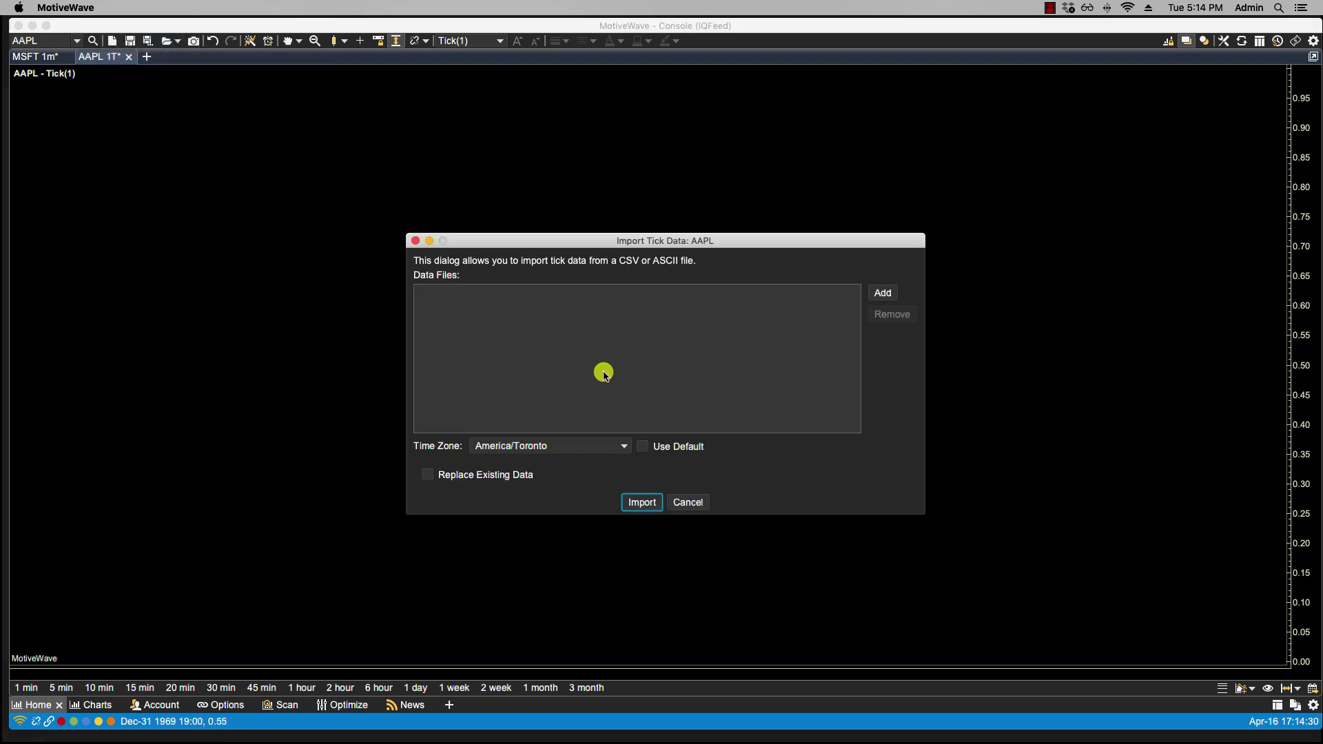
left_click(883, 296)
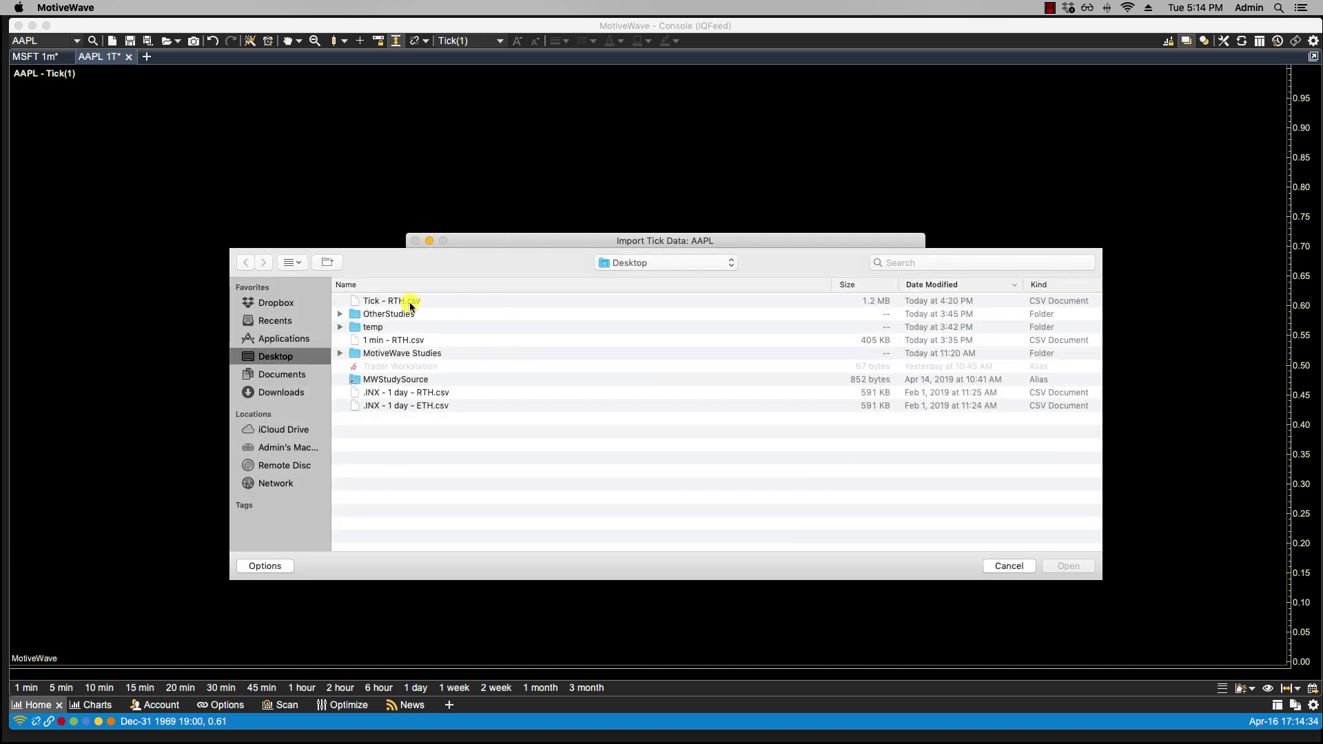
left_click(400, 301)
left_click(1059, 567)
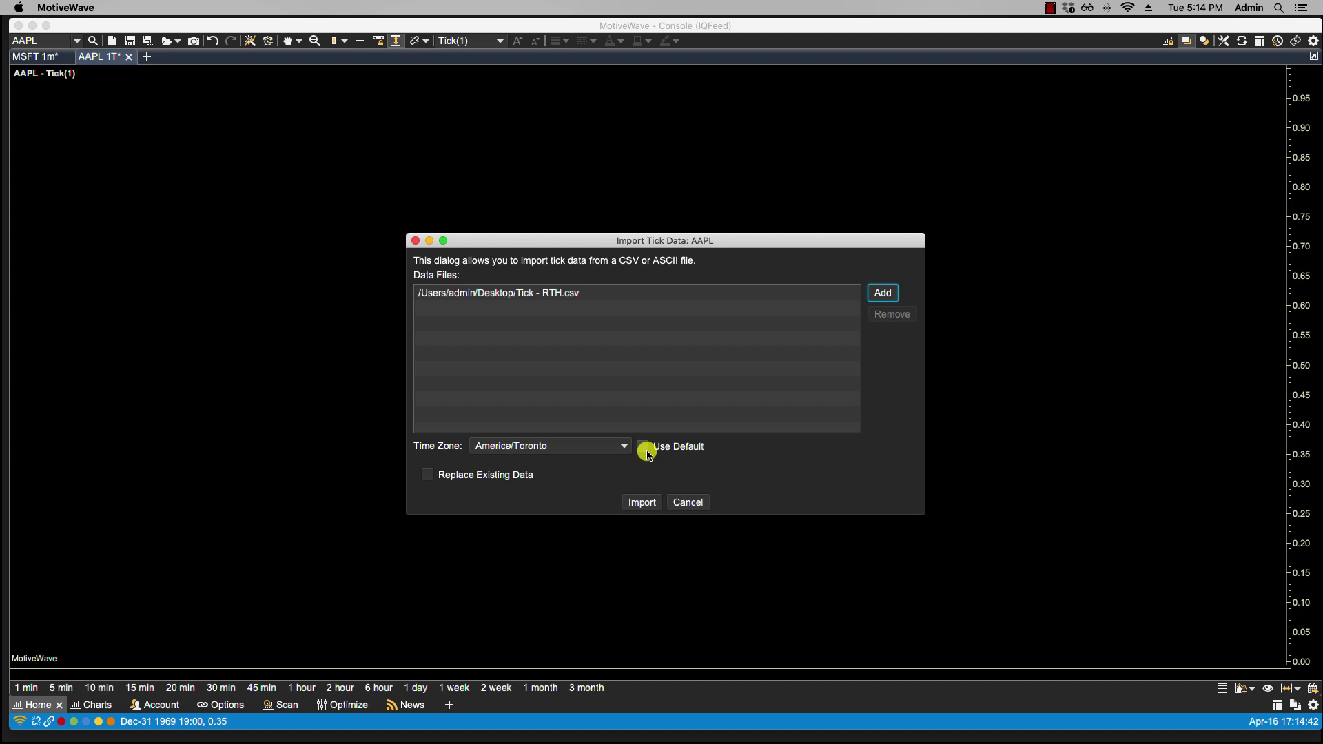
Import with Replace Existing Data checked, then pan back through the 199.42–199.50 ticks
left_click(428, 474)
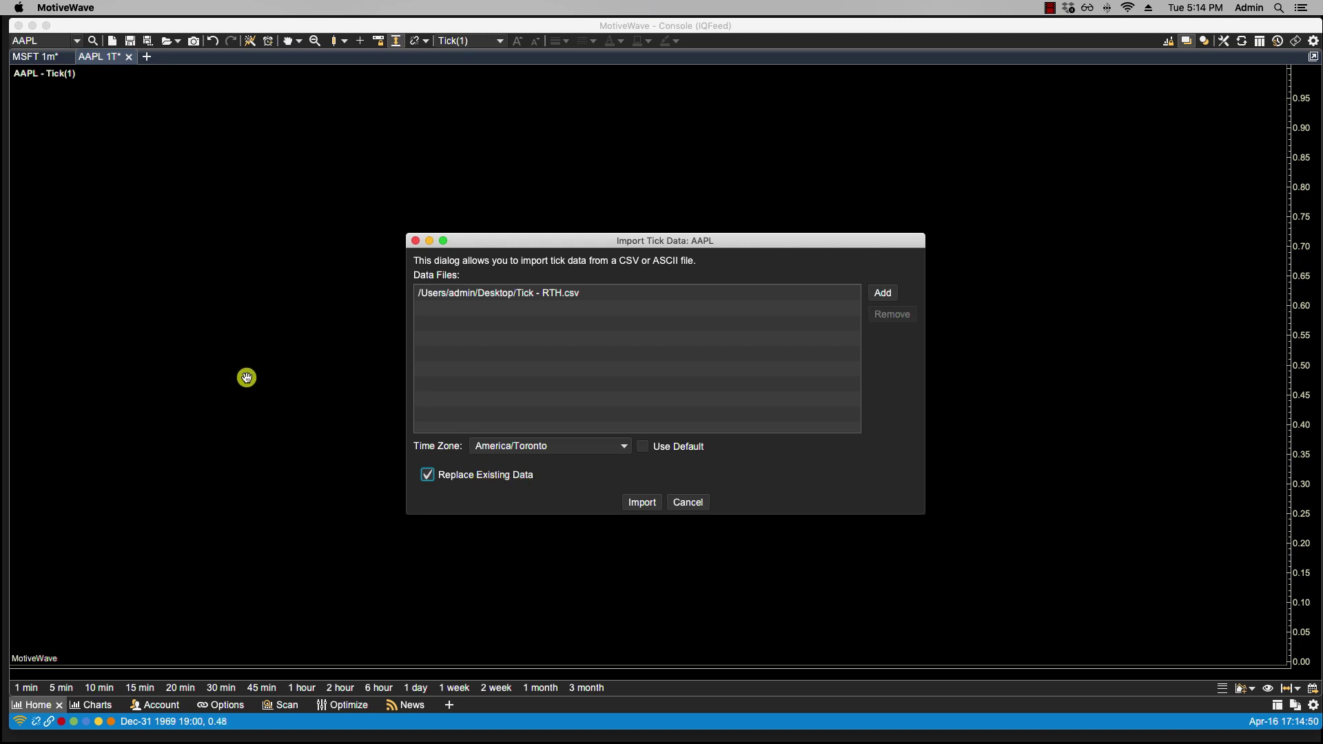
left_click(633, 502)
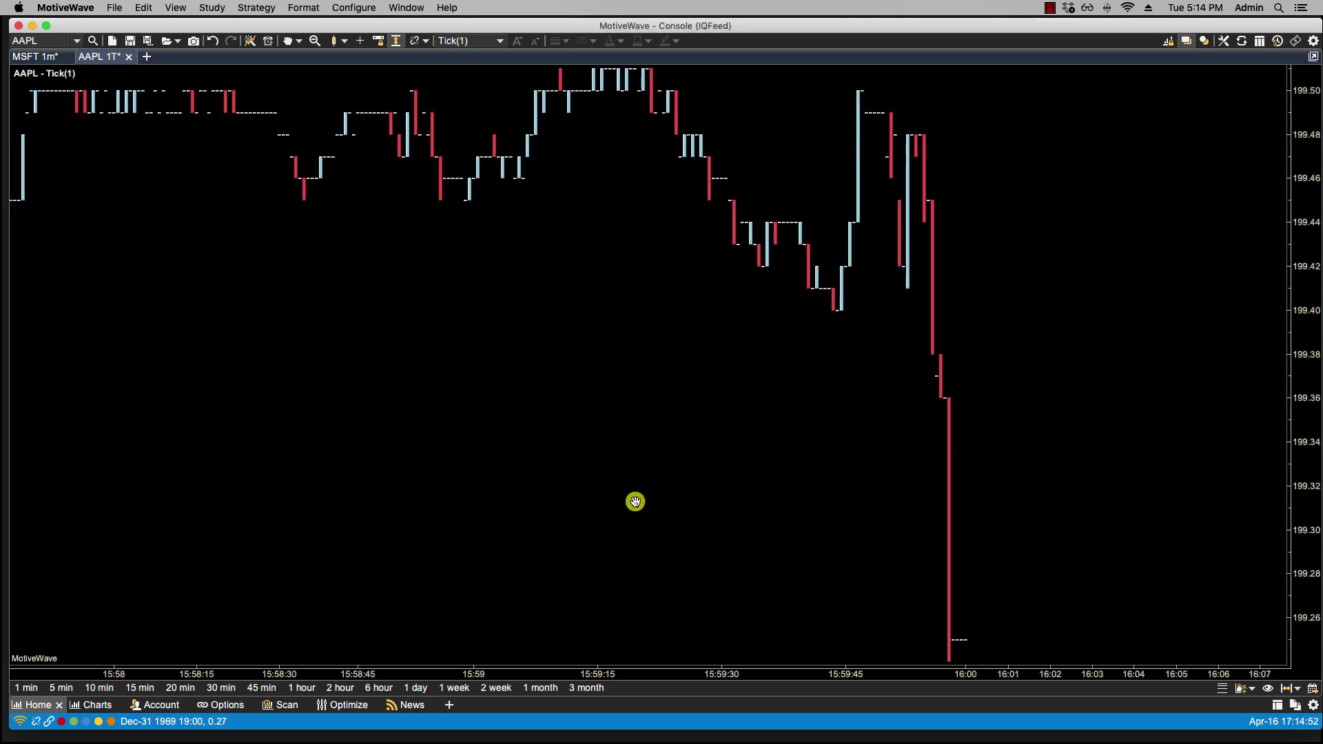
left_click_drag(578, 464, 797, 478)
left_click_drag(511, 452, 884, 444)
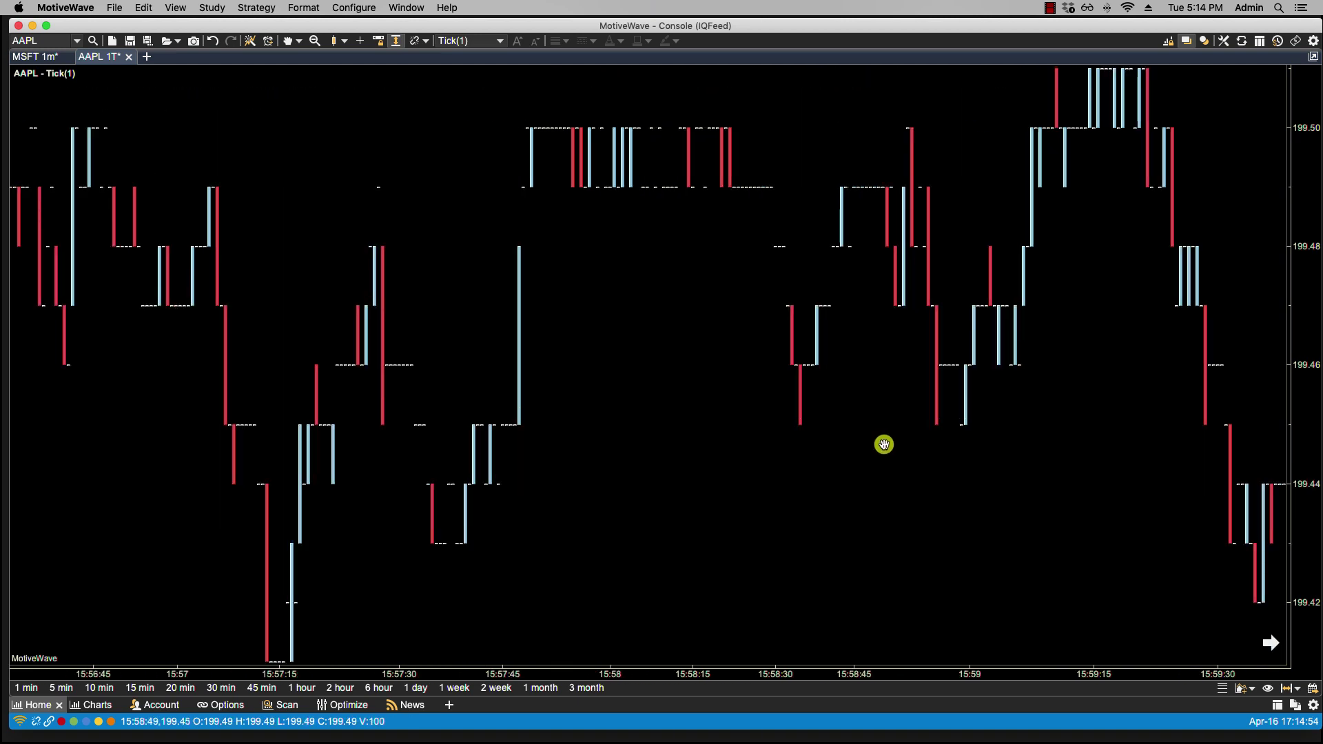